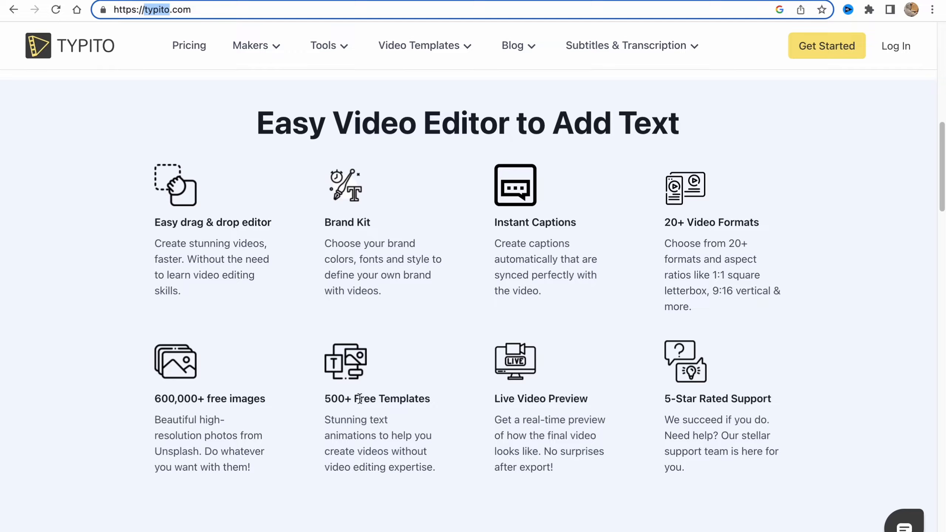
- Start a new video project from the Typito homepage
scroll(537, 323, "up", 15)
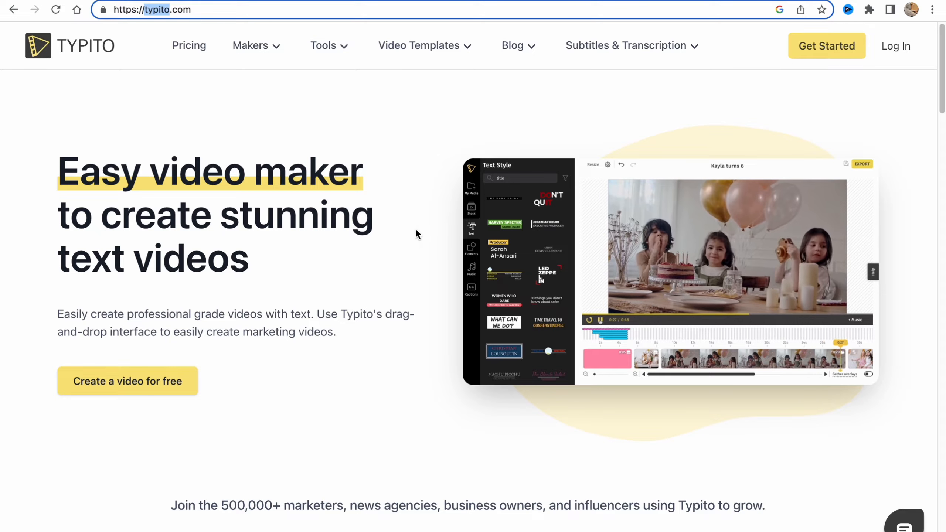
left_click(207, 127)
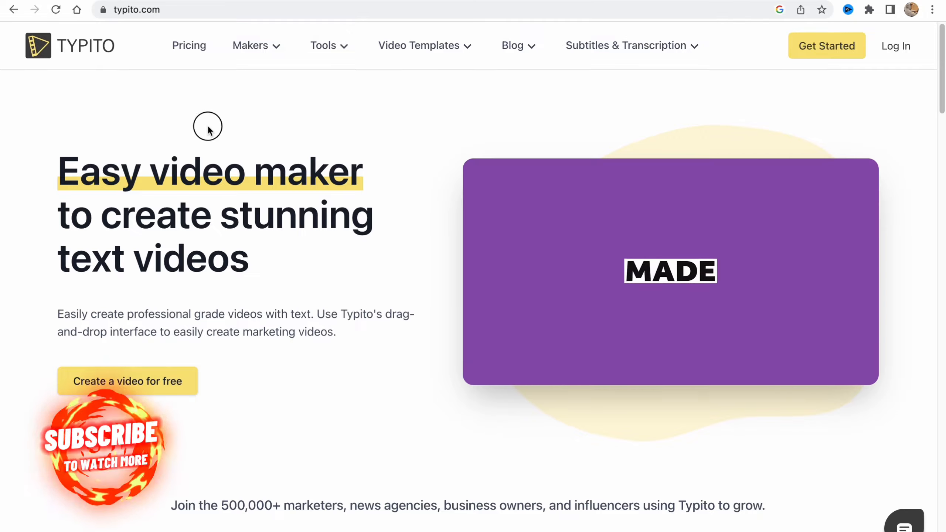
scroll(150, 49, "up", 3)
scroll(150, 47, "left", 3)
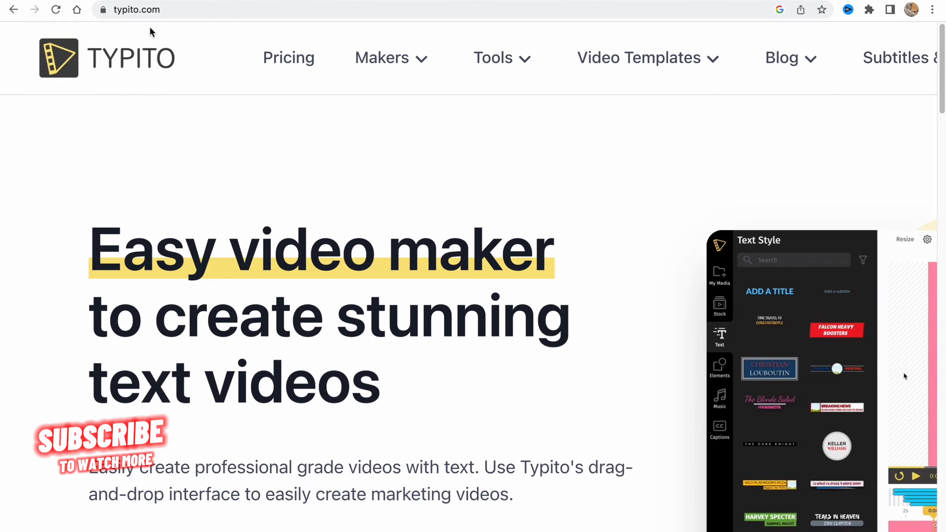
scroll(241, 104, "down", 3)
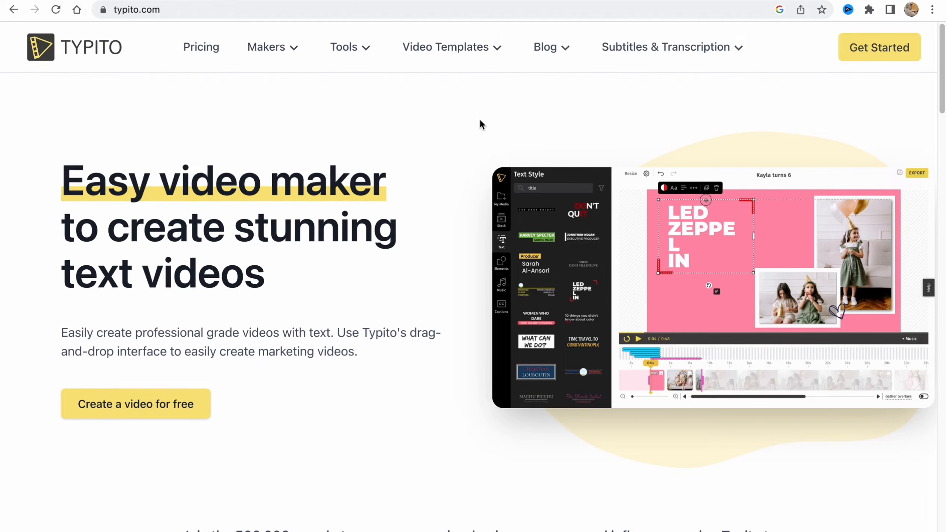
scroll(480, 121, "down", 1)
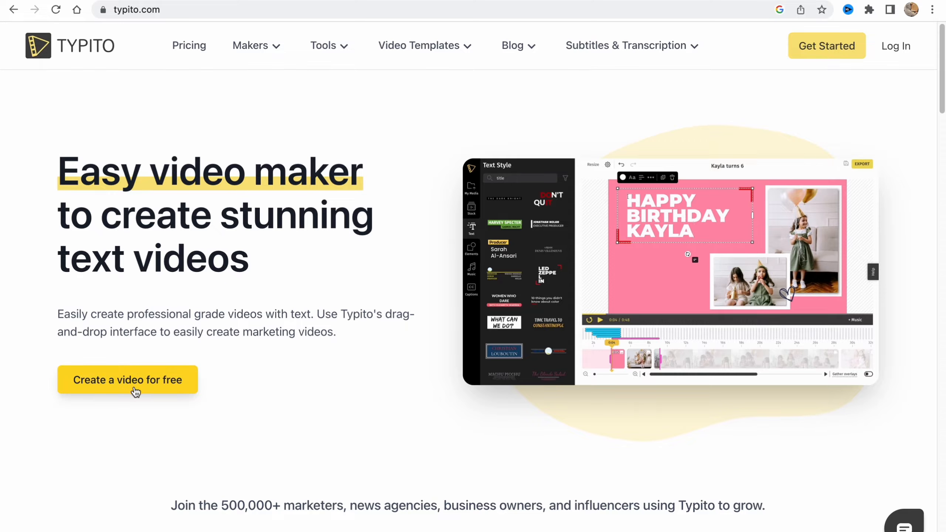
scroll(839, 61, "up", 3)
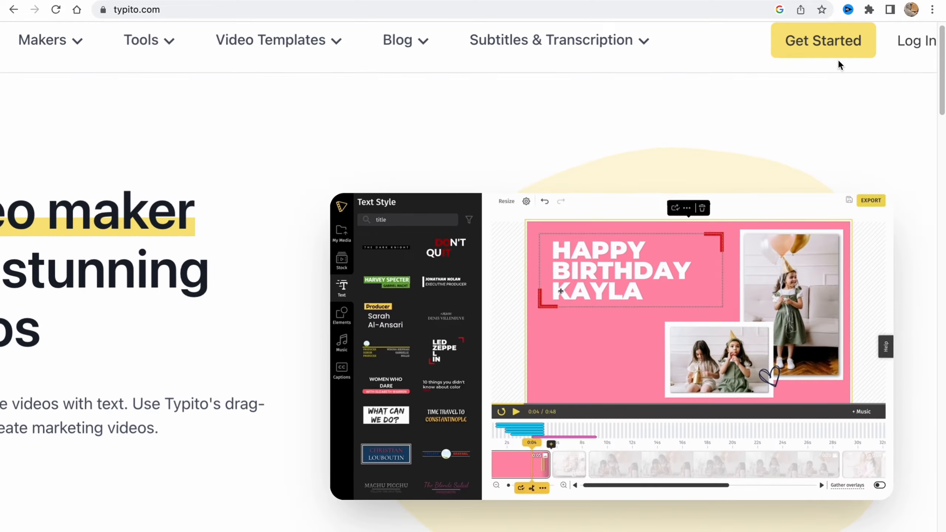
scroll(839, 61, "down", 3)
left_click(834, 51)
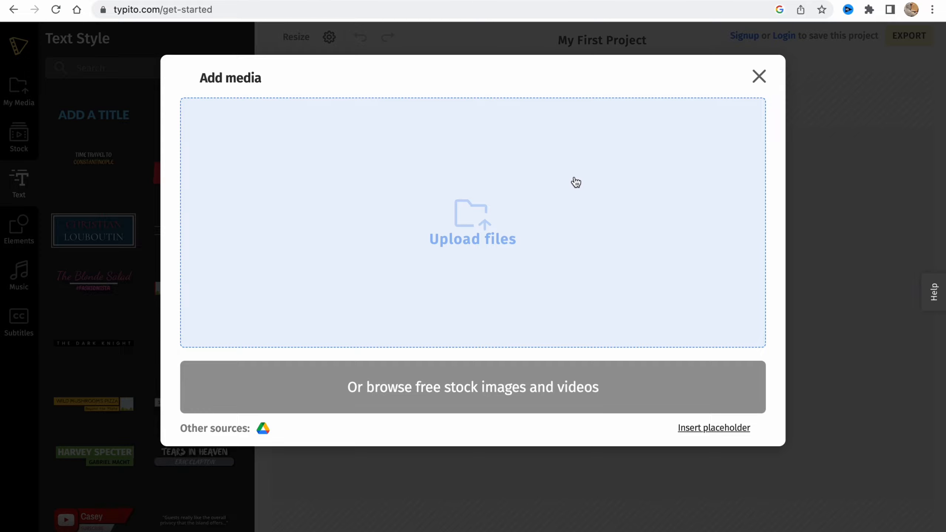
- Upload the two one-minute MP4 videos, the rain clip and the nature sound clip, from the Desktop folder
left_click(474, 221)
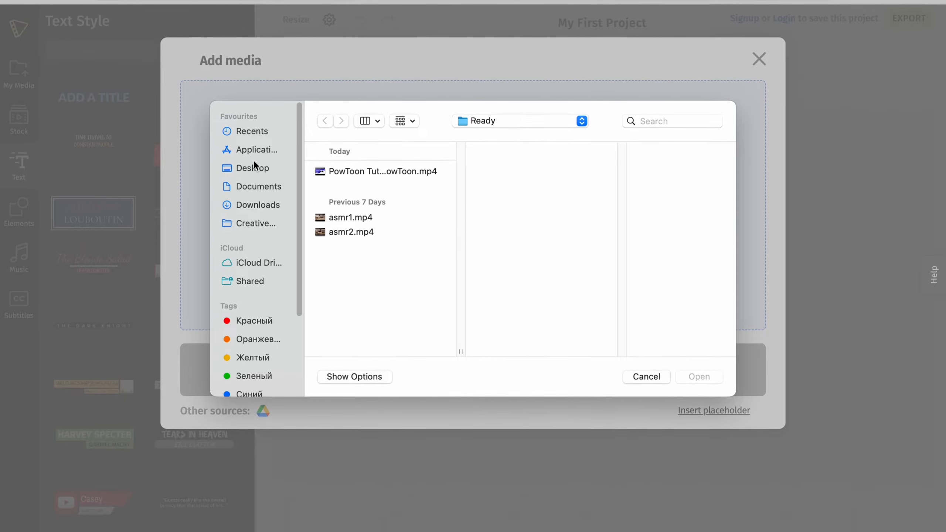
left_click(255, 176)
scroll(360, 274, "down", 3)
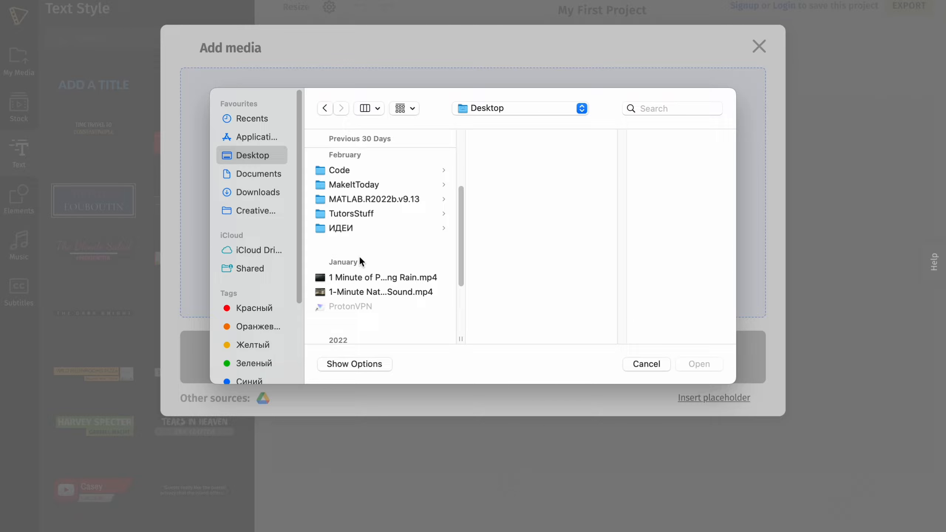
left_click(366, 277)
left_click(371, 292, "shift")
left_click(694, 363)
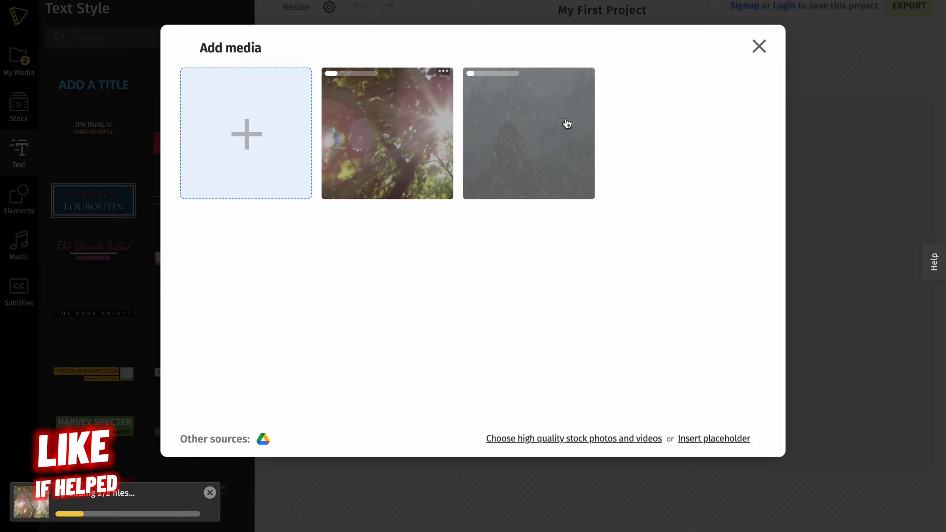
- Close the Add media dialog and view the uploaded clips in My Media
left_click(193, 128)
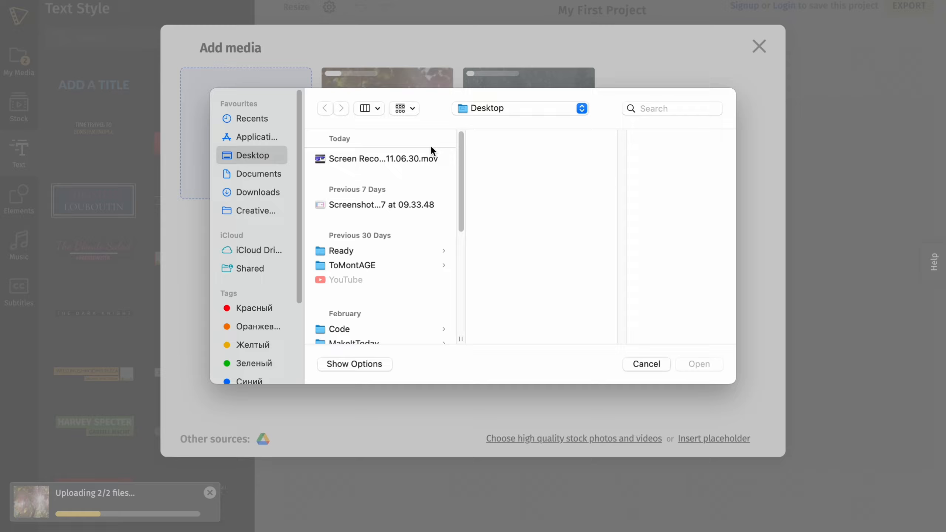
left_click(647, 365)
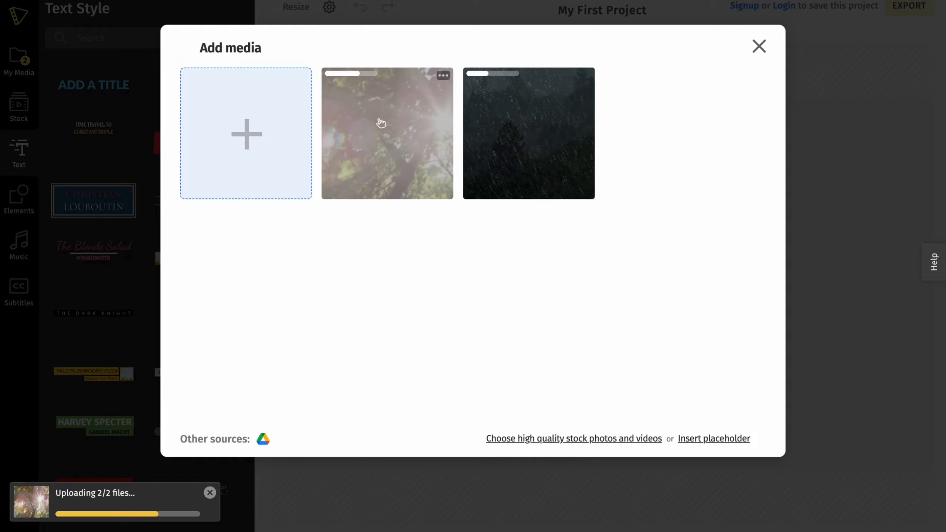
left_click(759, 46)
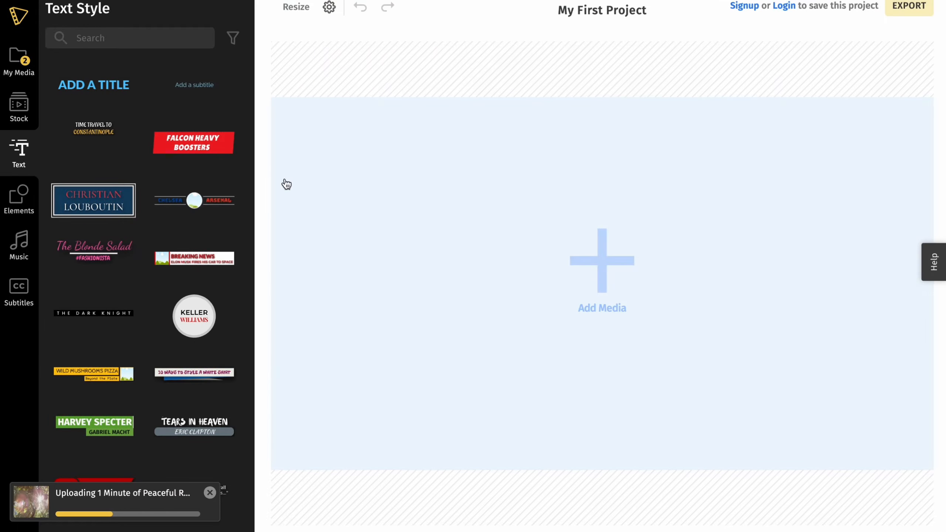
left_click(19, 61)
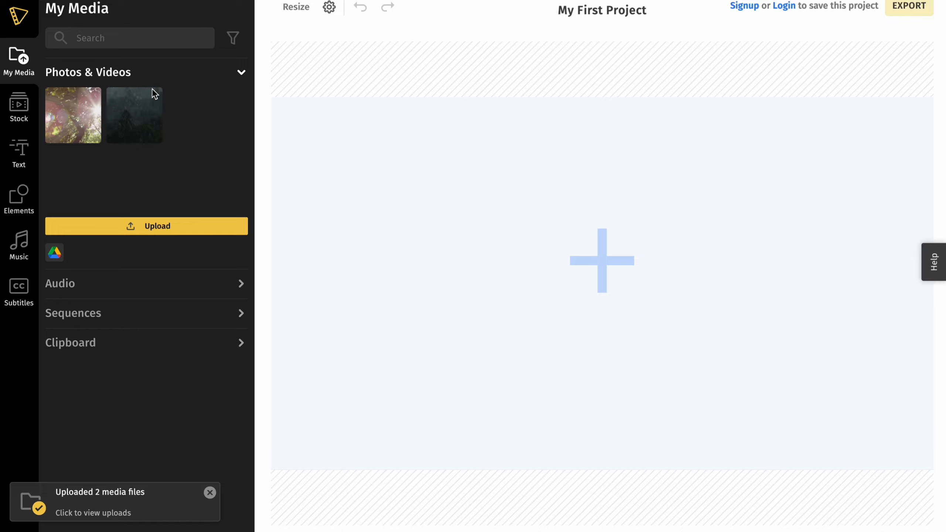
mouse_move(123, 123)
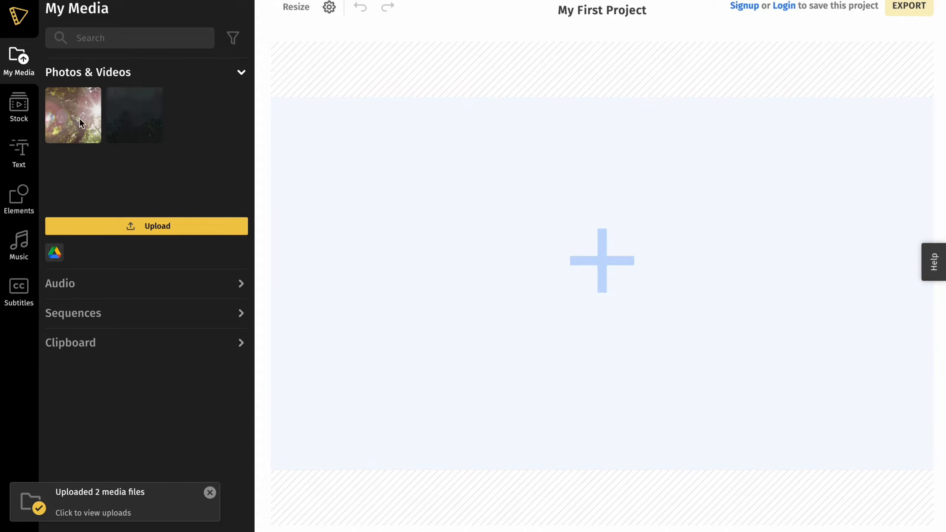
- Look through the stock photos, videos and templates, and dismiss the upload notification
left_click(16, 116)
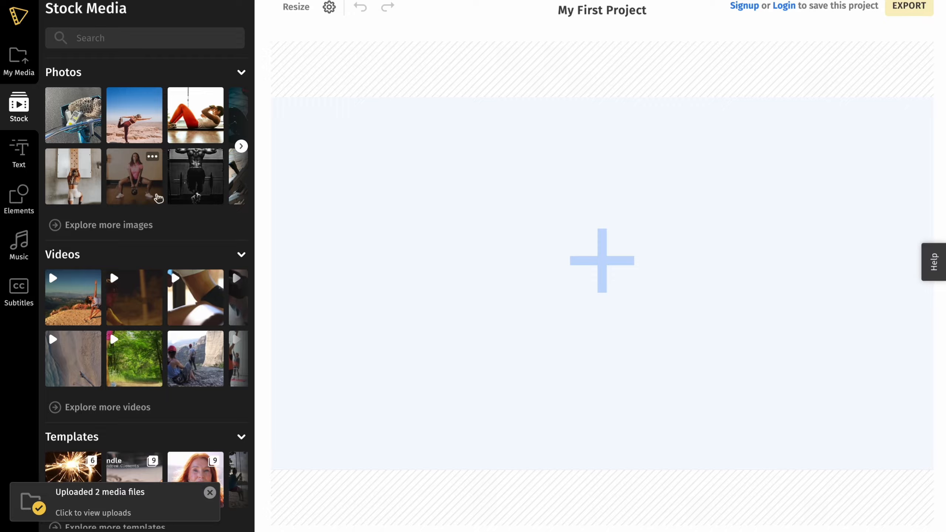
scroll(87, 319, "down", 1)
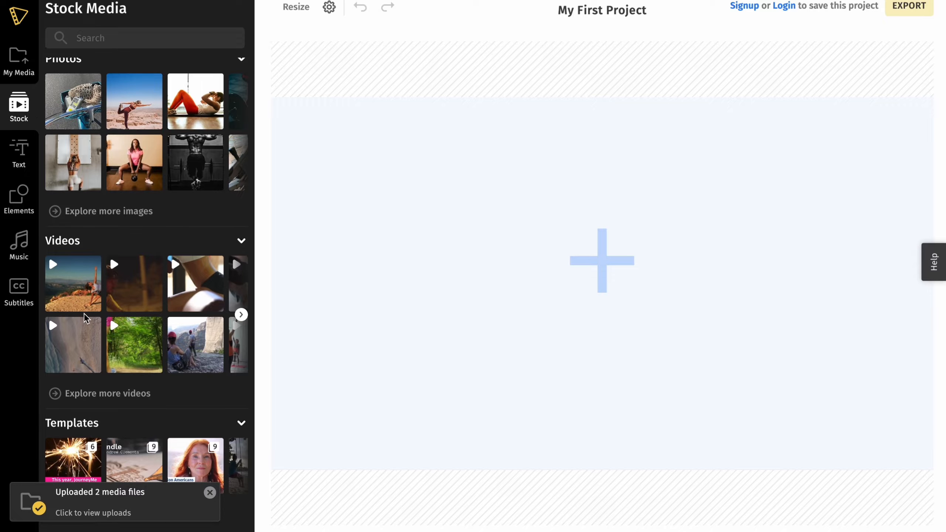
scroll(147, 359, "up", 1)
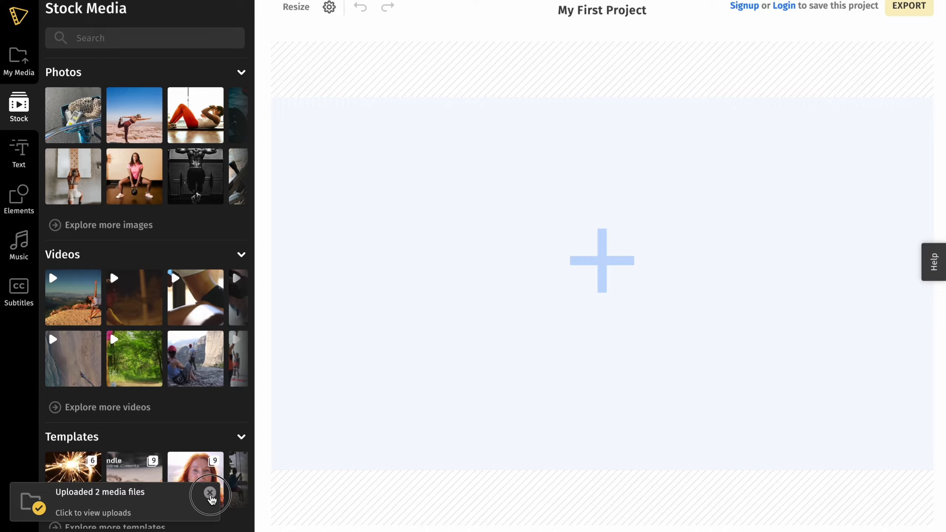
left_click(210, 493)
- Examine the available text styles, the timers, progress bars and shapes among the elements, and the music tracks
left_click(19, 156)
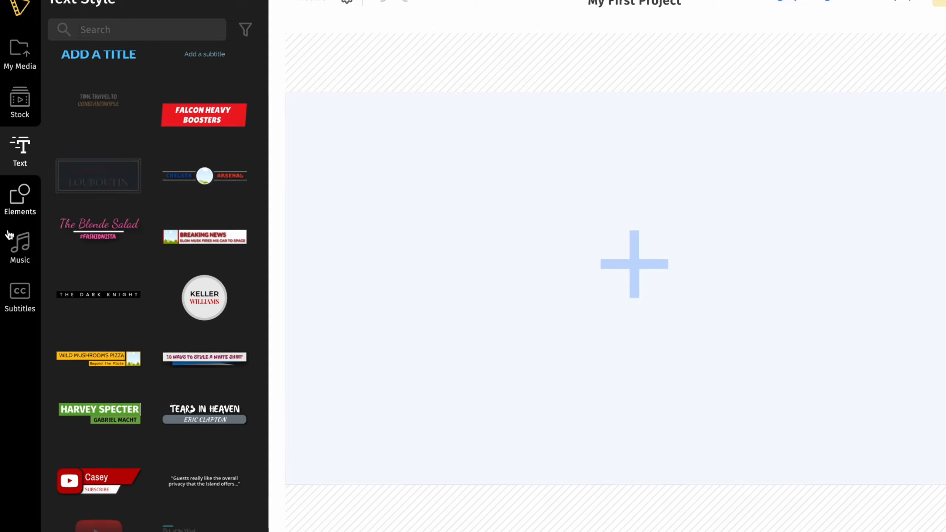
left_click(13, 210)
scroll(152, 291, "down", 1)
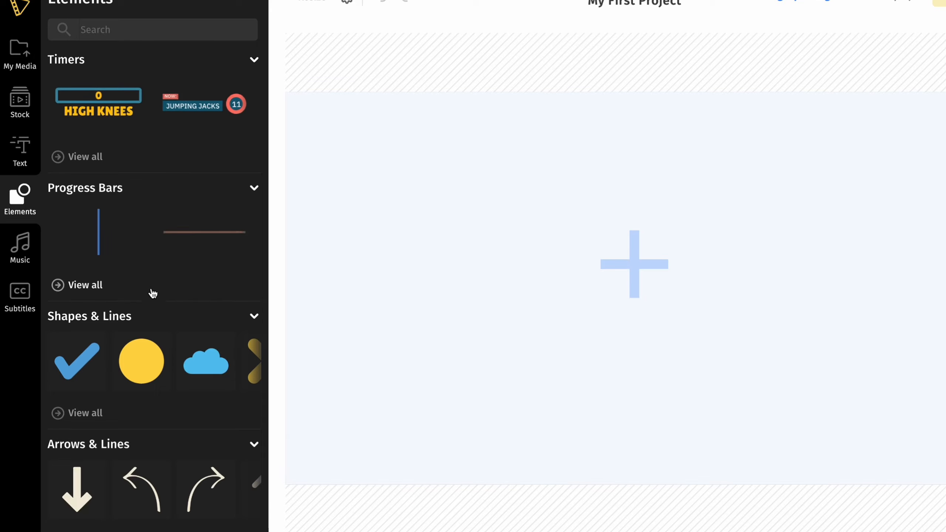
scroll(163, 287, "down", 1)
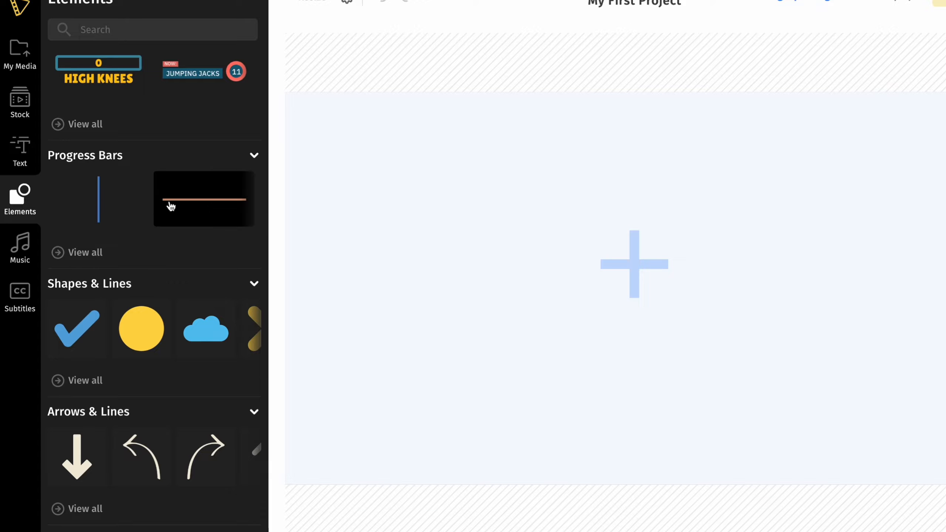
scroll(170, 207, "up", 1)
scroll(170, 205, "down", 5)
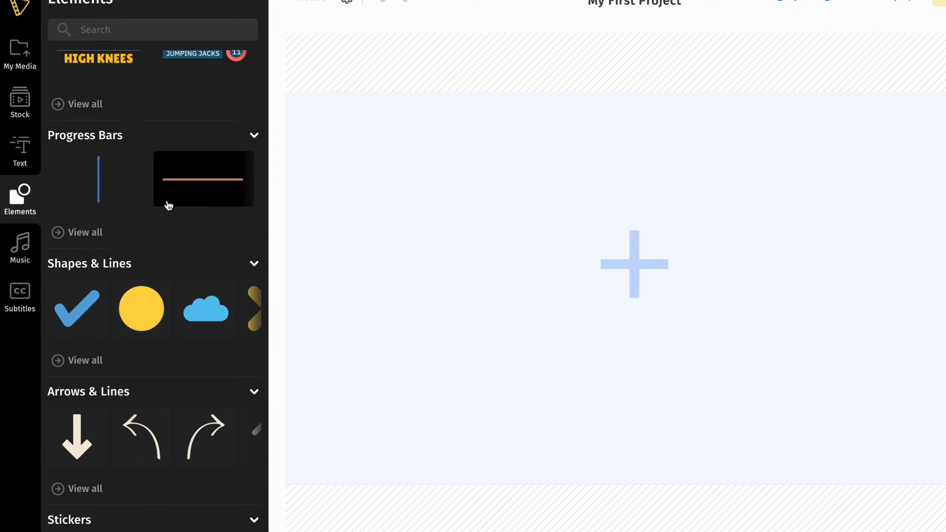
left_click(26, 254)
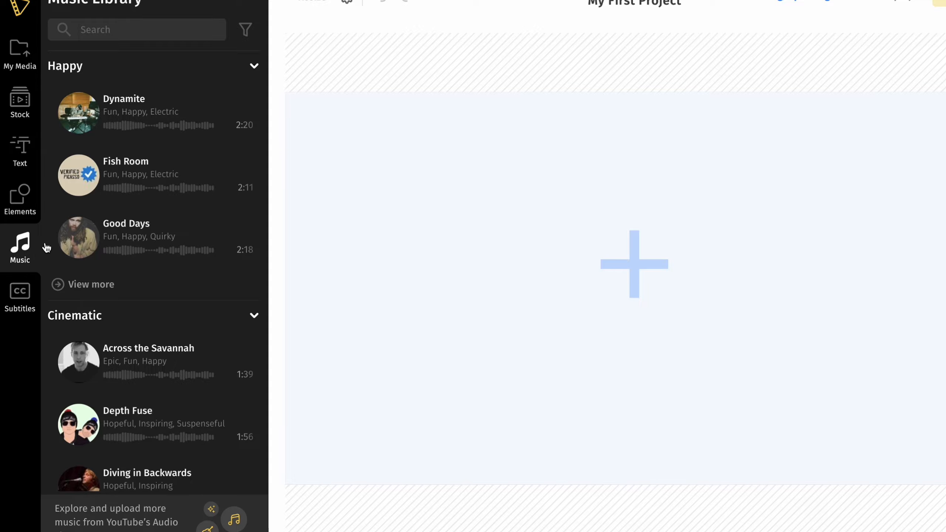
scroll(208, 169, "down", 2)
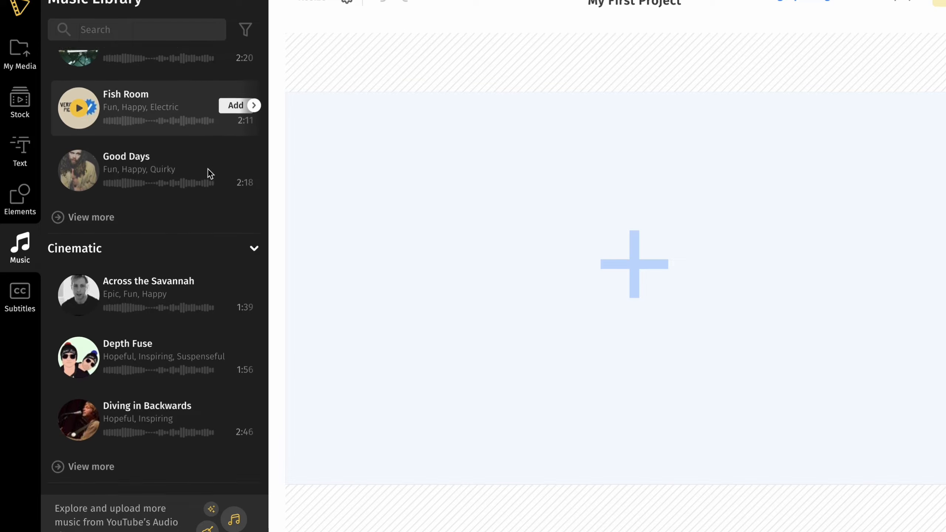
scroll(208, 169, "down", 5)
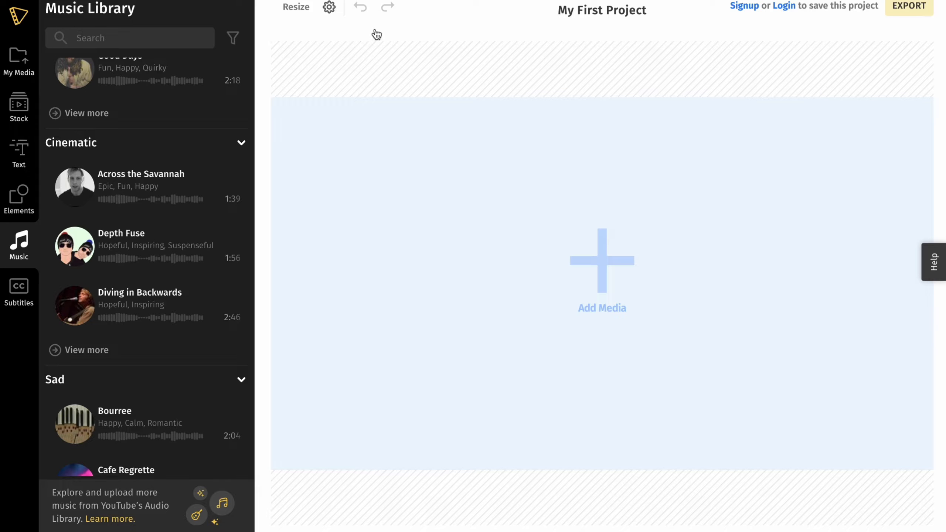
- Choose the Instagram Widescreen 16:9 format and add the uploaded rain video to the project, dismissing the media tip
left_click(303, 8)
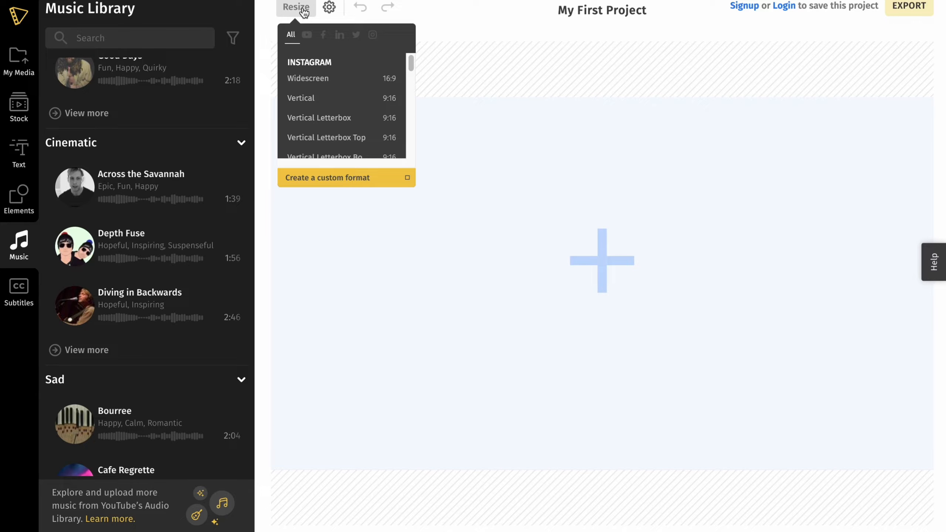
left_click(298, 9)
left_click(298, 9)
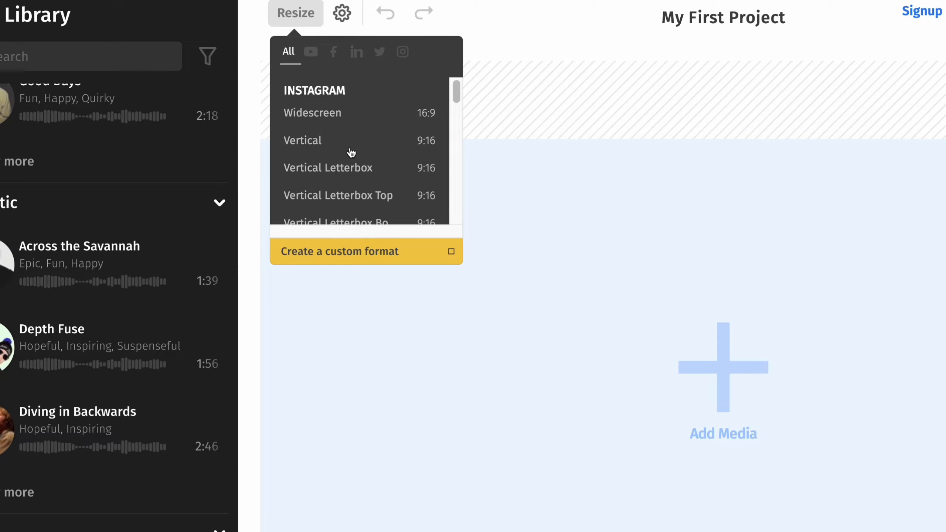
left_click(314, 116)
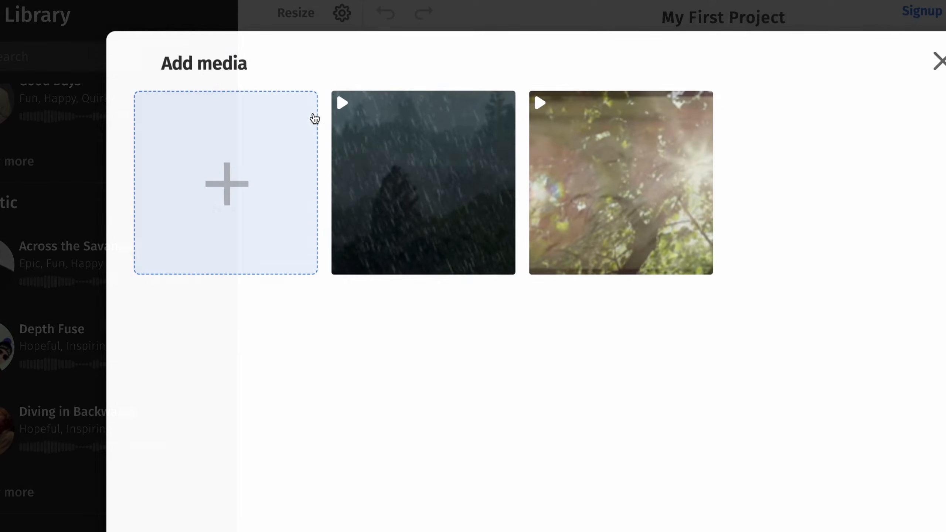
left_click(426, 198)
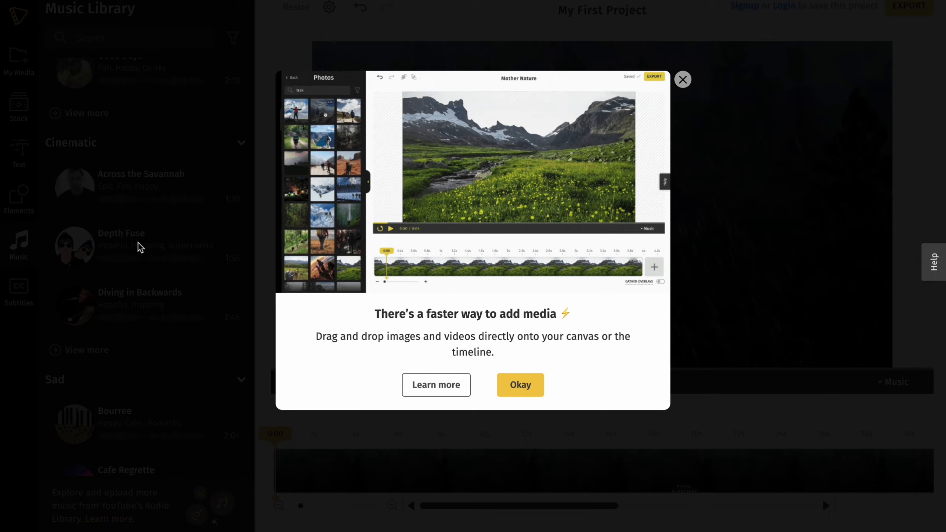
left_click(681, 82)
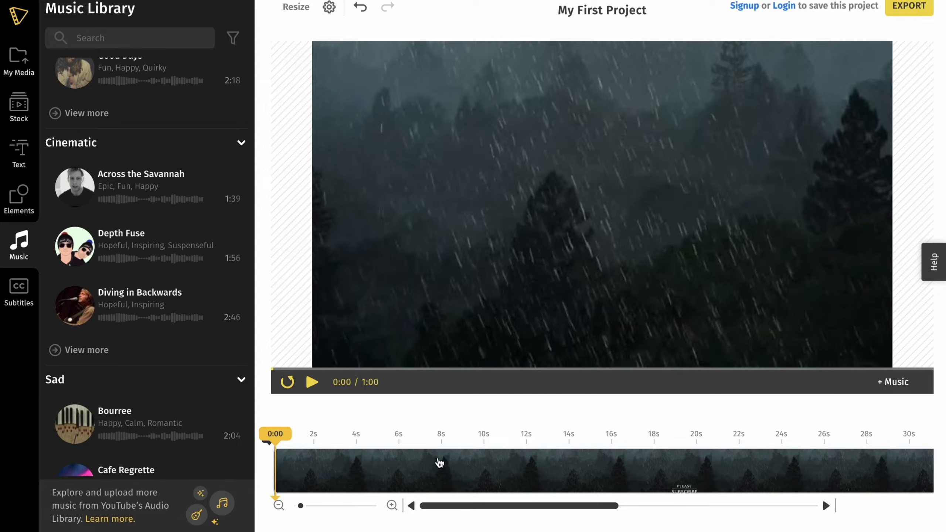
- Trim the start of the rain clip on the timeline to a total video length of 0:56
left_click(416, 463)
key("XF86AudioMute")
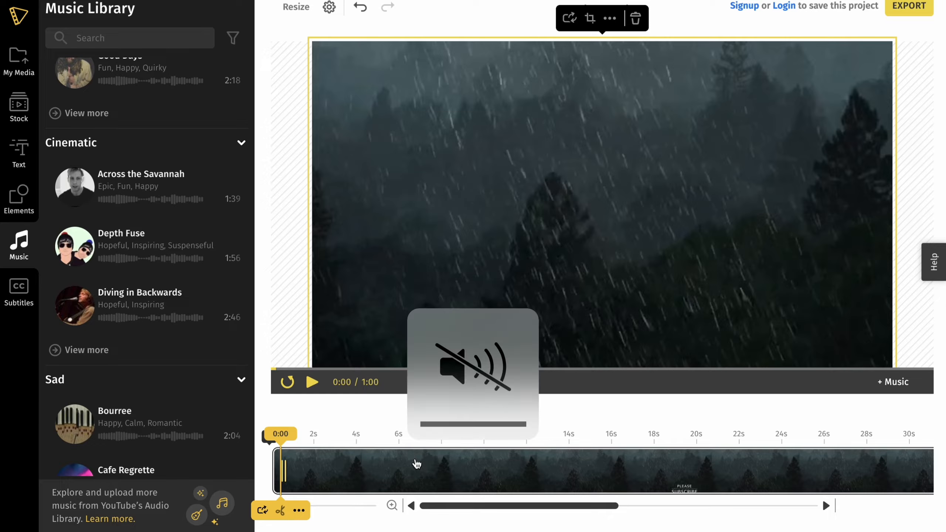
left_click(376, 473)
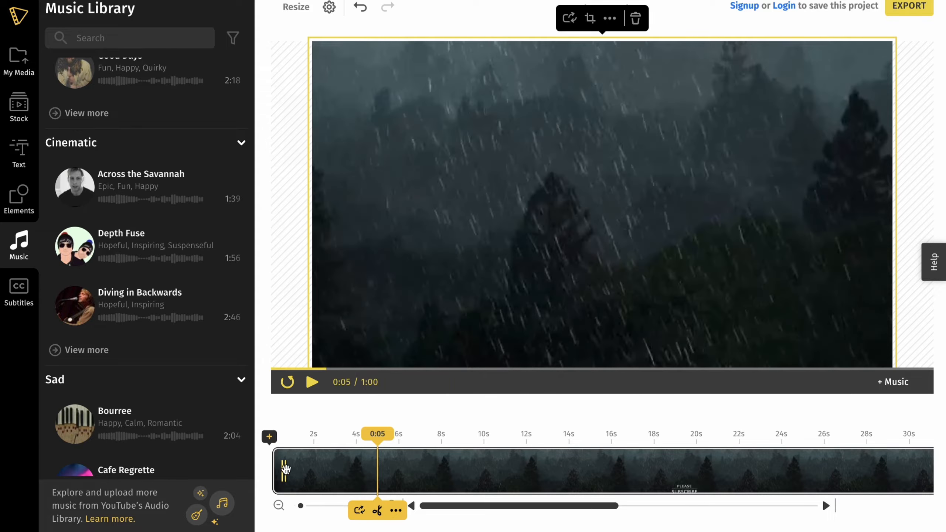
left_click_drag(282, 470, 348, 469)
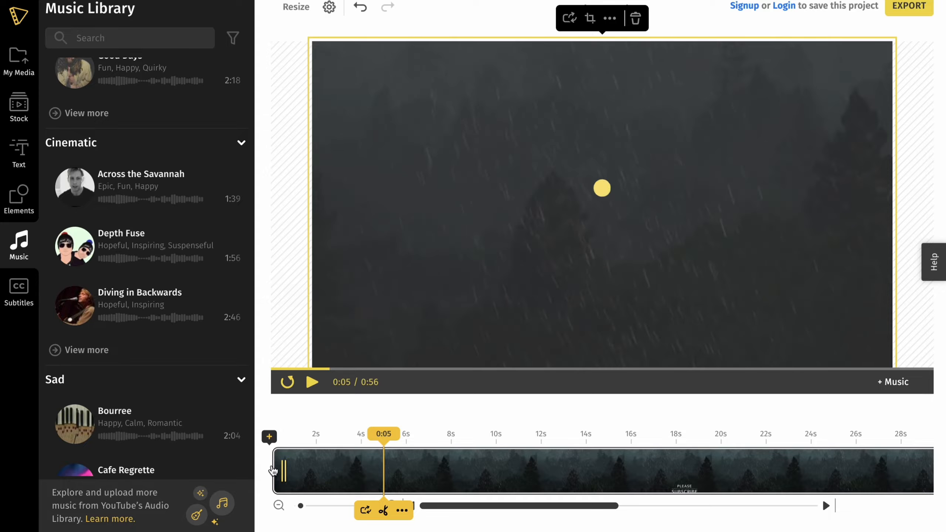
- Split the rain clip on the timeline at 0:20
left_click_drag(390, 440, 595, 441)
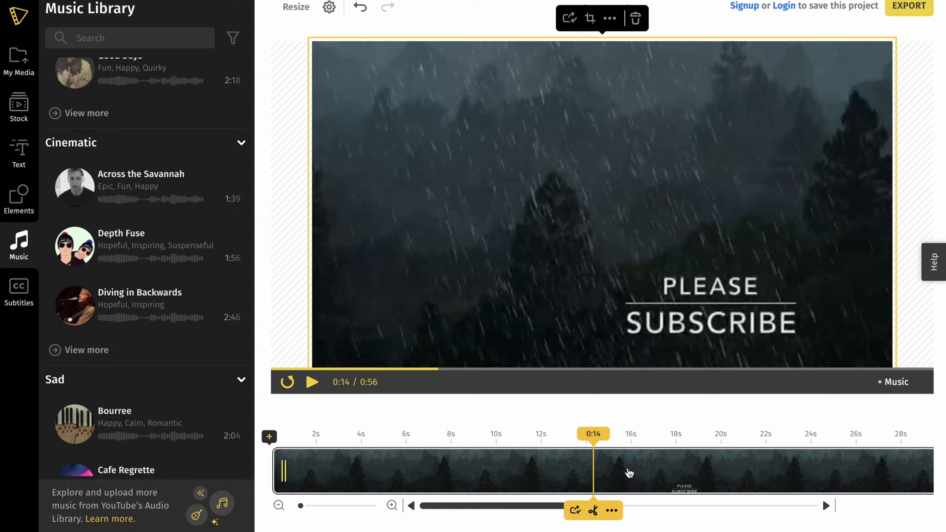
left_click_drag(593, 441, 722, 444)
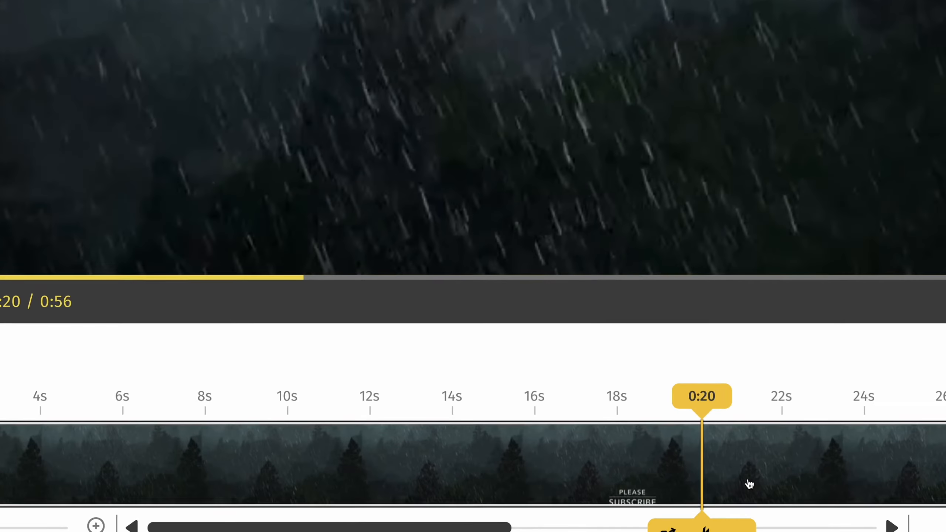
left_click(754, 506)
mouse_move(604, 506)
left_mouse_down()
mouse_move(544, 499)
mouse_move(607, 505)
left_mouse_up()
left_click_drag(540, 483, 466, 491)
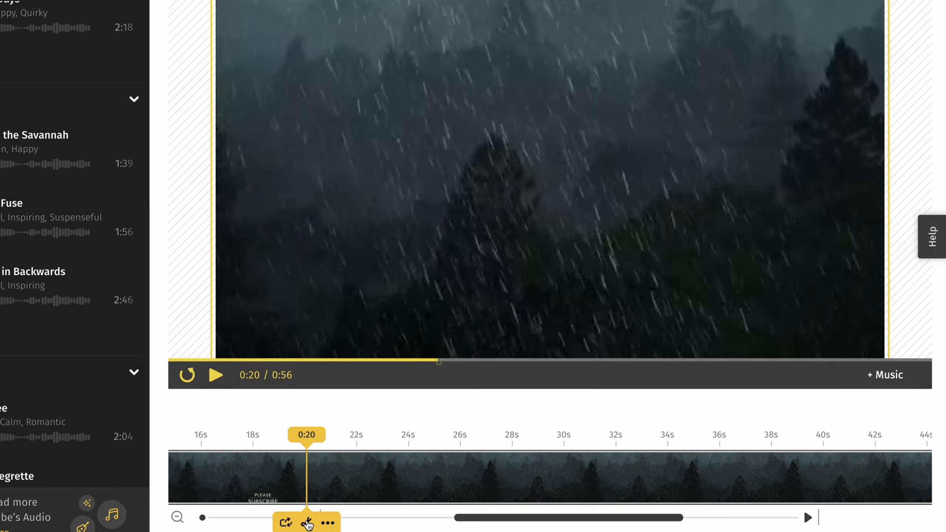
left_click(307, 524)
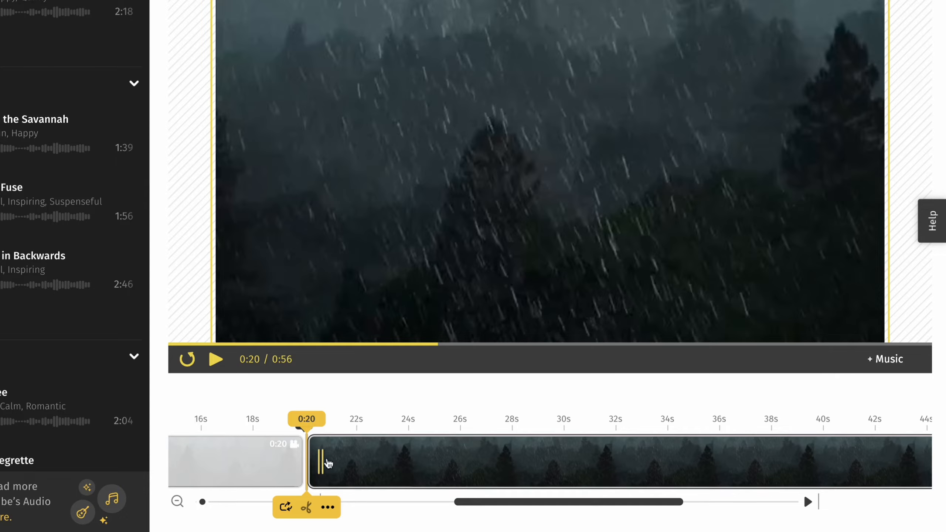
- Split the footage again at 0:25 and check the middle and last segments
left_click_drag(307, 419, 439, 420)
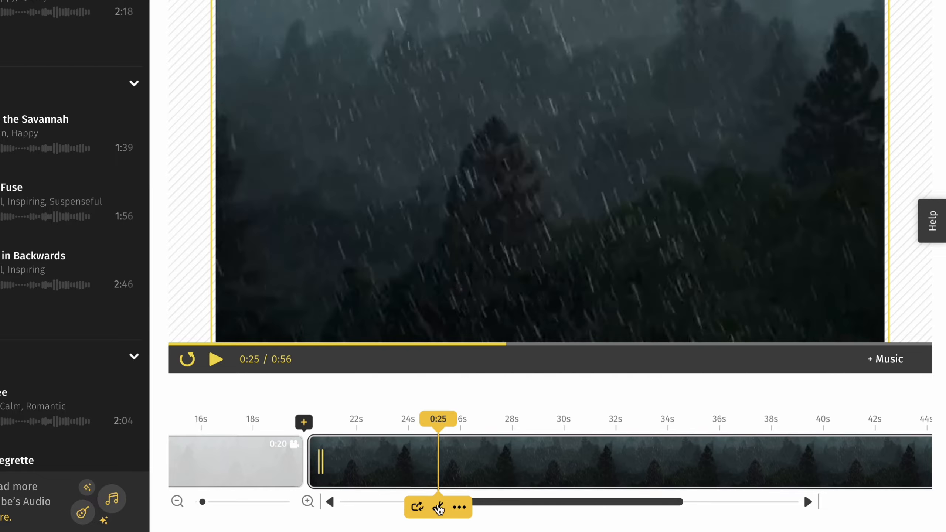
left_click(438, 507)
left_click(381, 456)
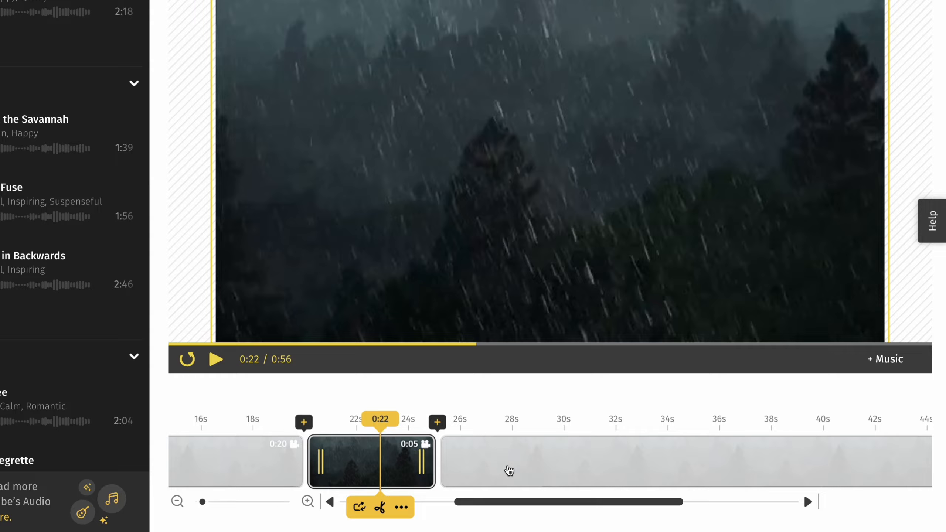
left_click(492, 458)
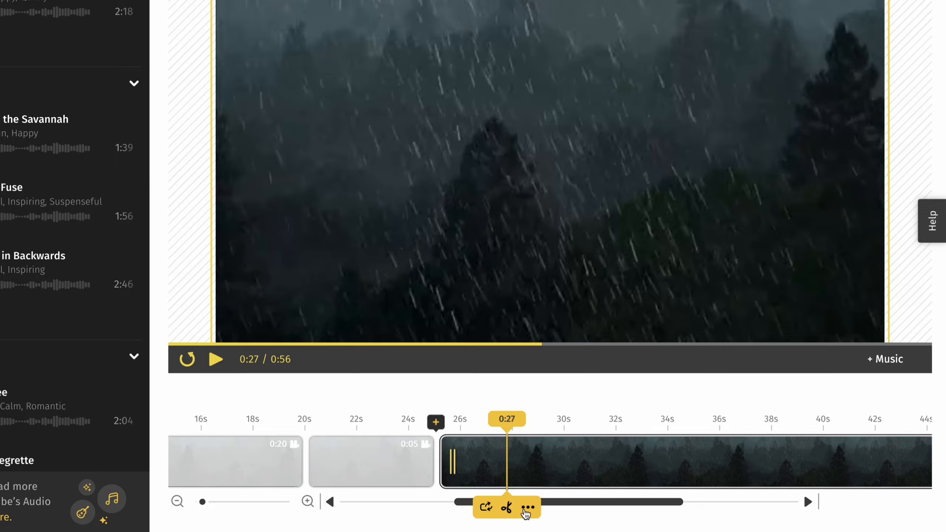
- Open the media clip properties and view them for the last and middle segments
left_click(529, 509)
left_click(530, 509)
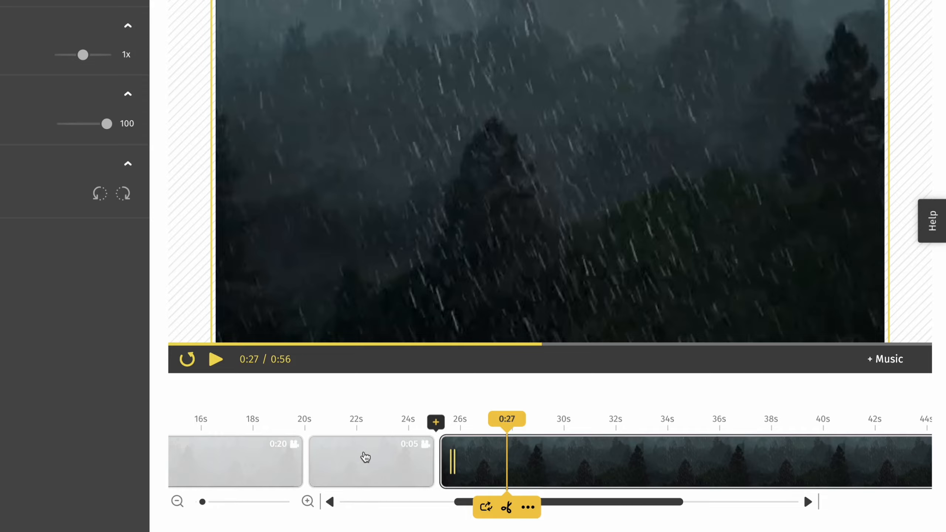
left_click(541, 447)
left_click(500, 480)
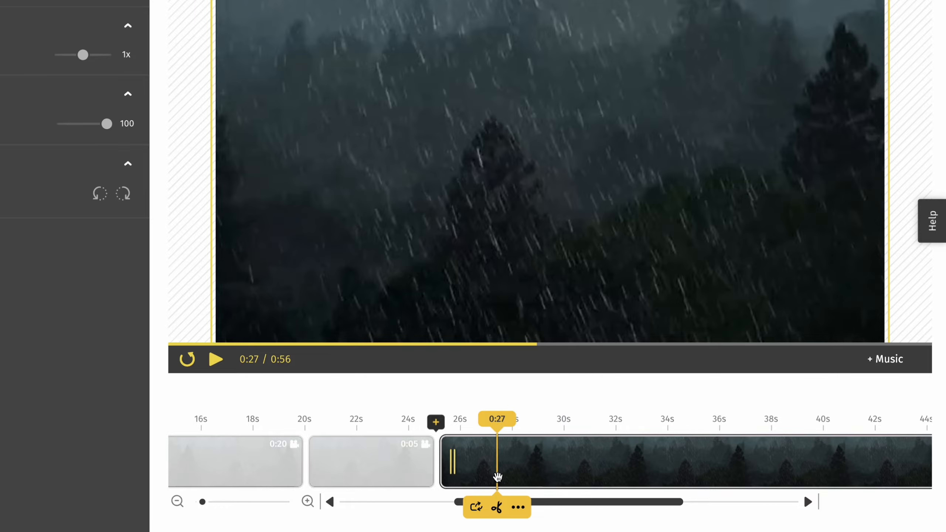
left_click(345, 463)
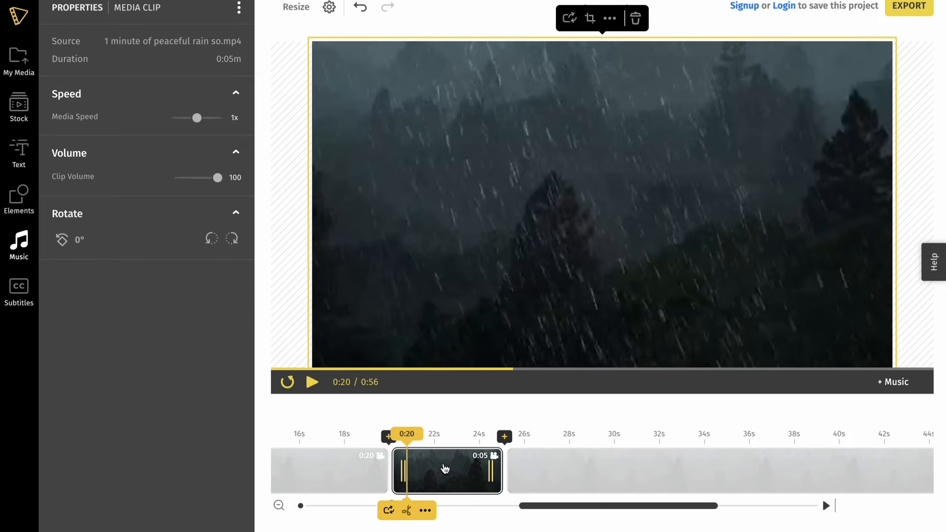
left_click(446, 469)
- Delete the last segment, starting at 0:25, from the timeline and dismiss the undo tip
left_click(562, 470)
left_click(620, 472)
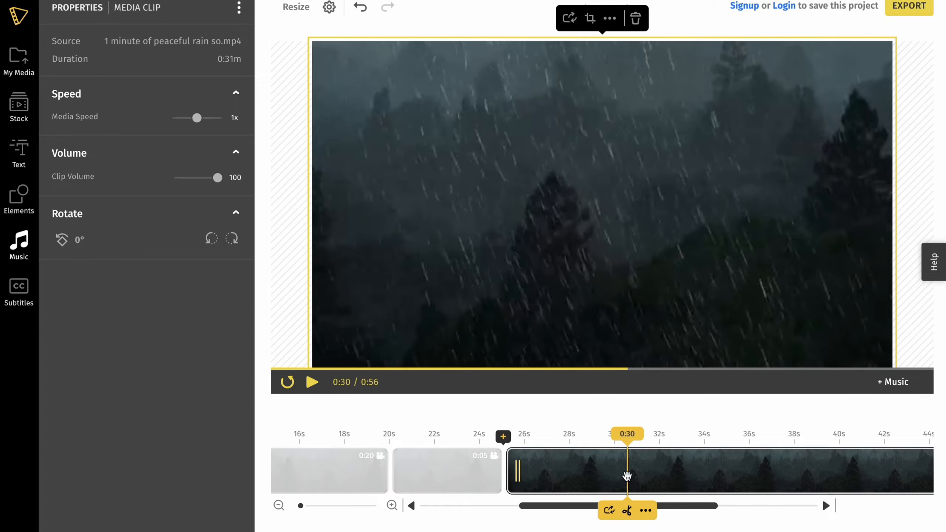
left_click(623, 482)
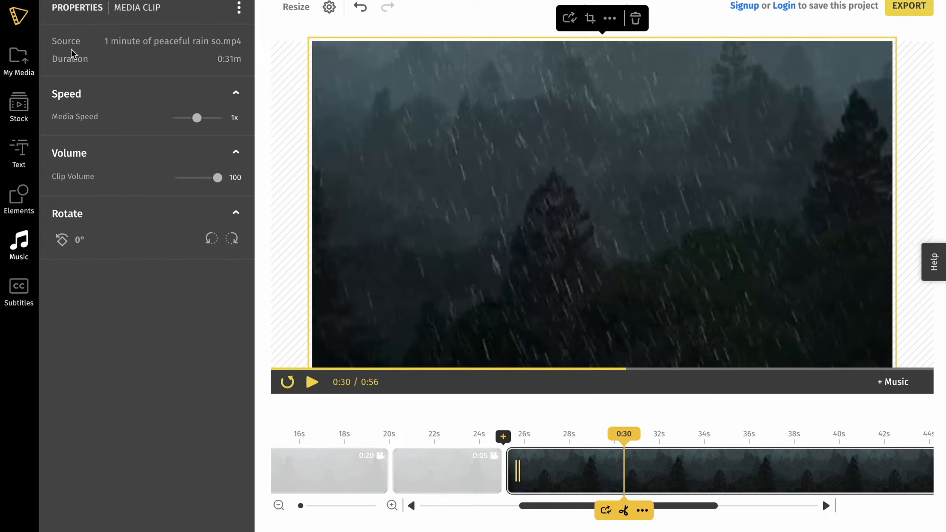
left_click(239, 8)
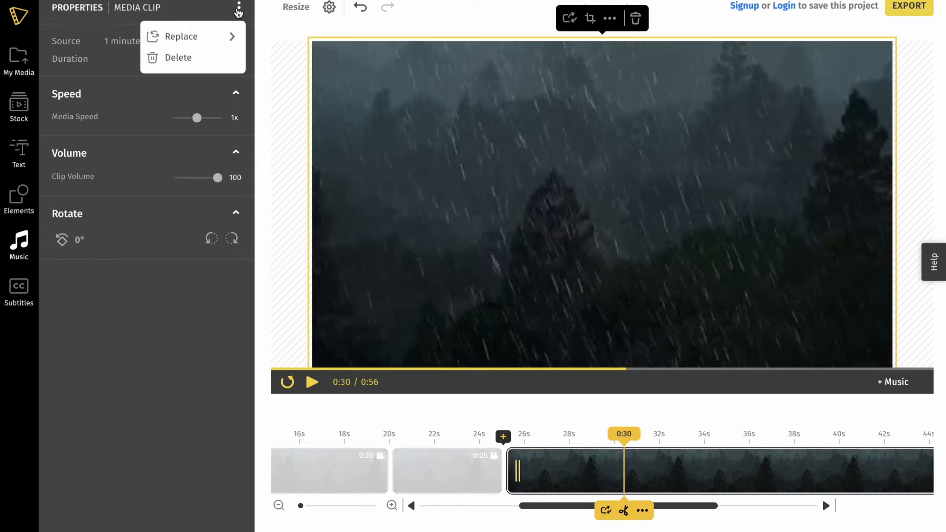
left_click(176, 59)
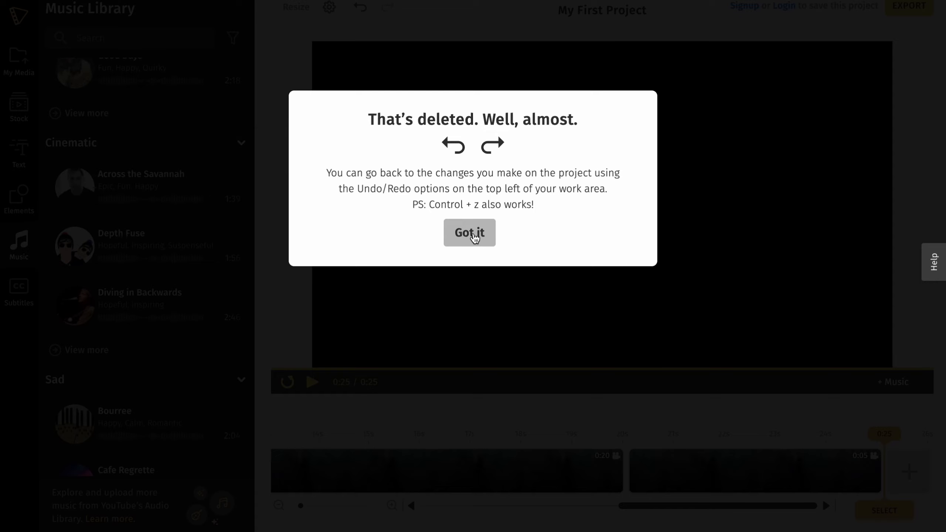
left_click(477, 237)
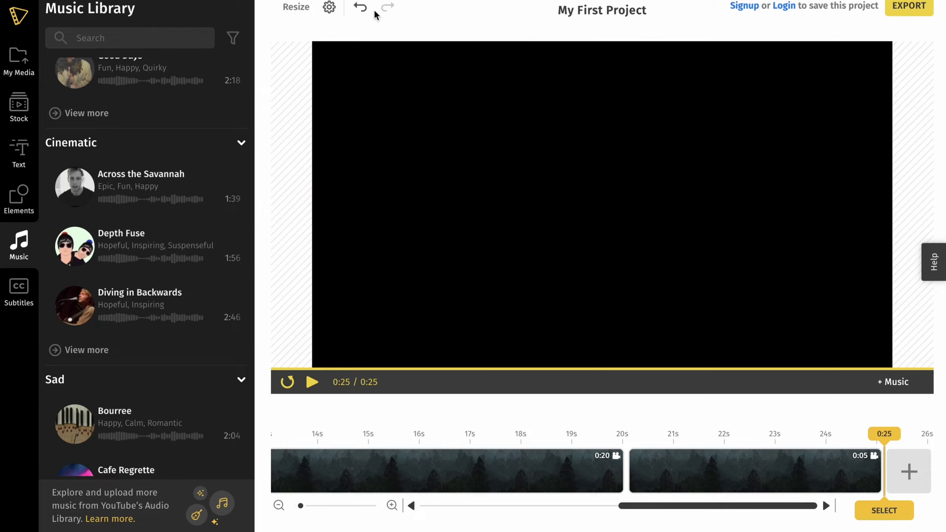
- Delete the first 20-second segment, keeping only the 5-second clip on the timeline
left_click(520, 457)
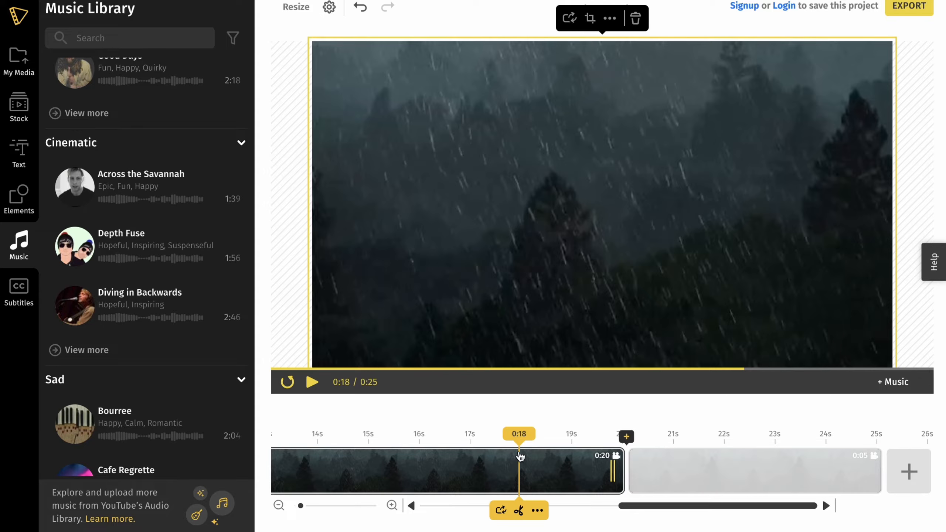
left_click(517, 479)
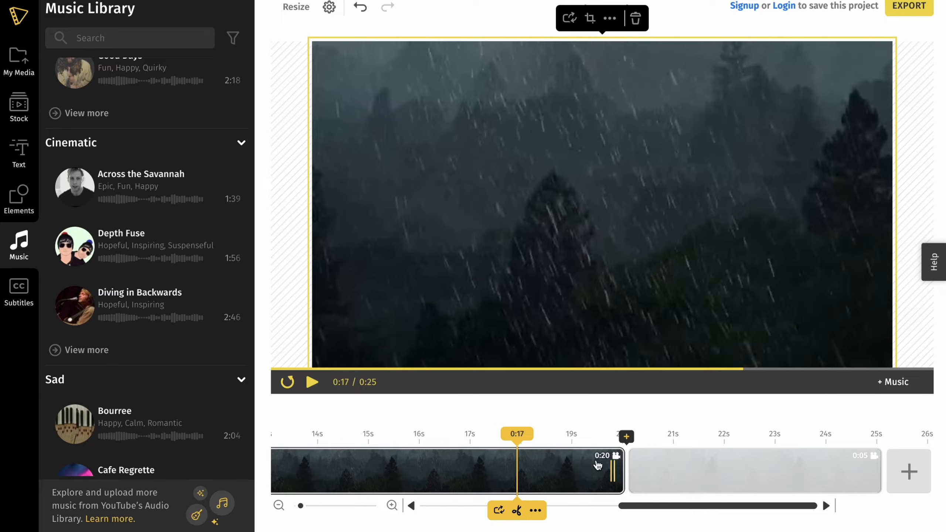
left_click(559, 473)
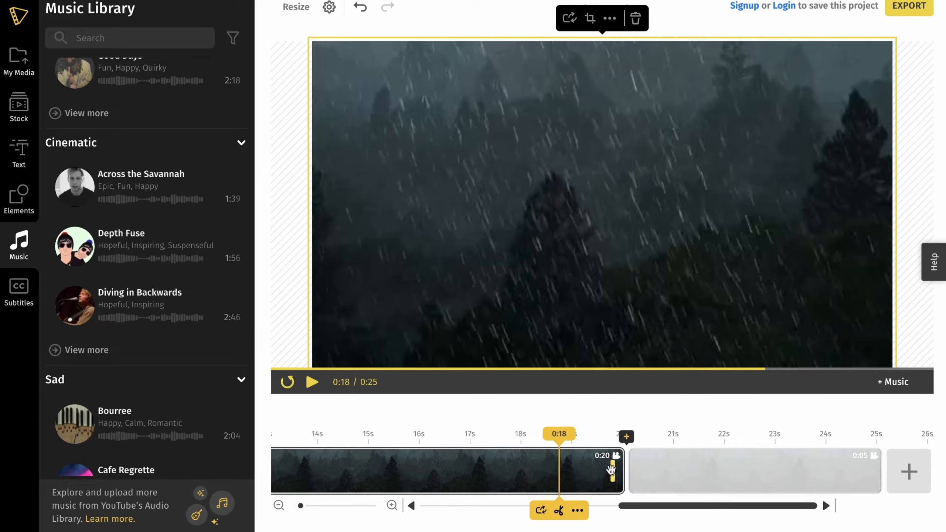
left_click(597, 485)
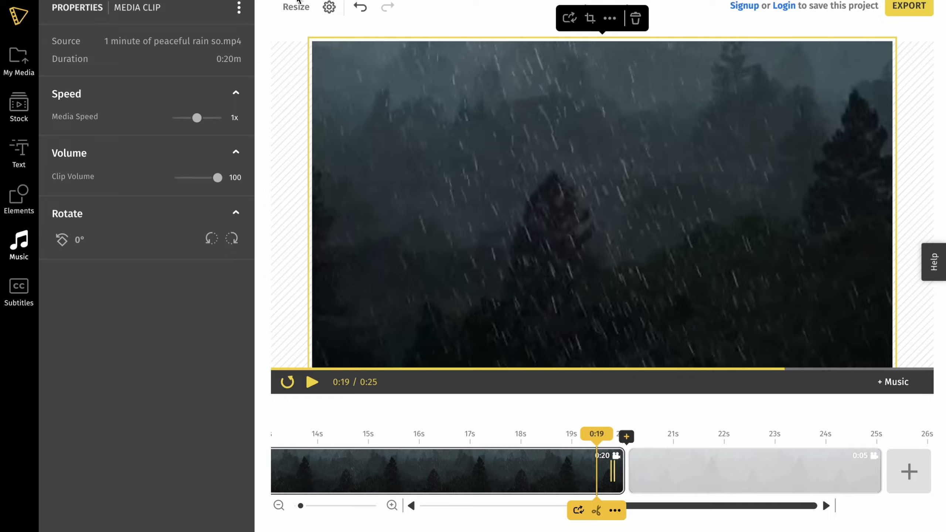
left_click(236, 13)
left_click(190, 57)
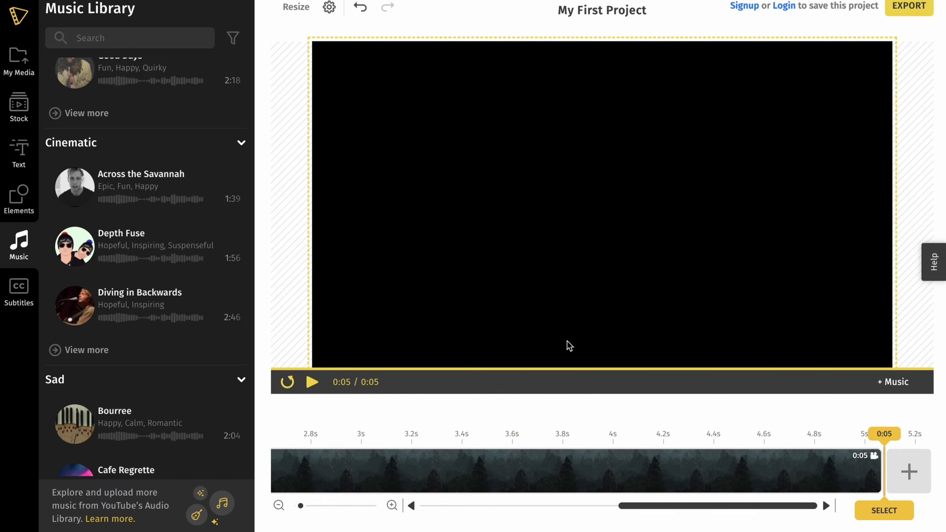
- Open the remaining clip's properties and set its media speed to 1.5x
left_click(529, 466)
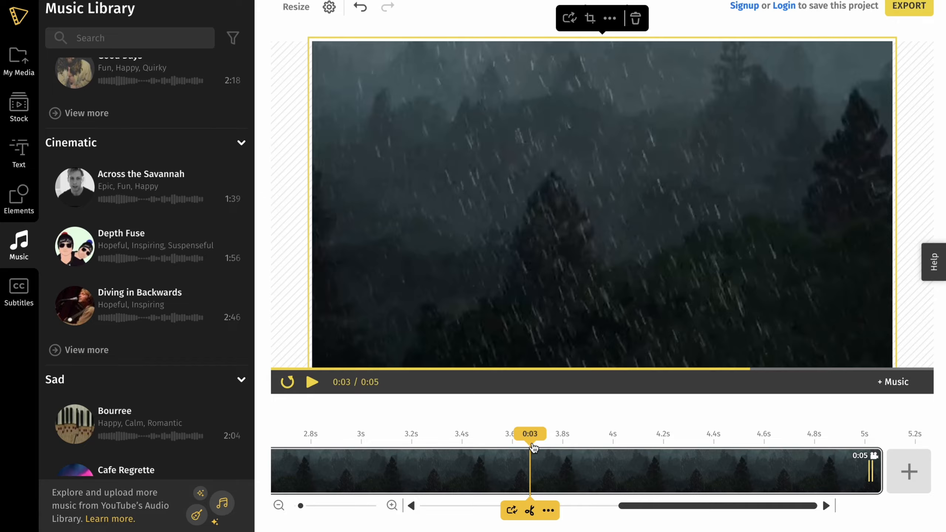
left_click_drag(533, 445, 69, 454)
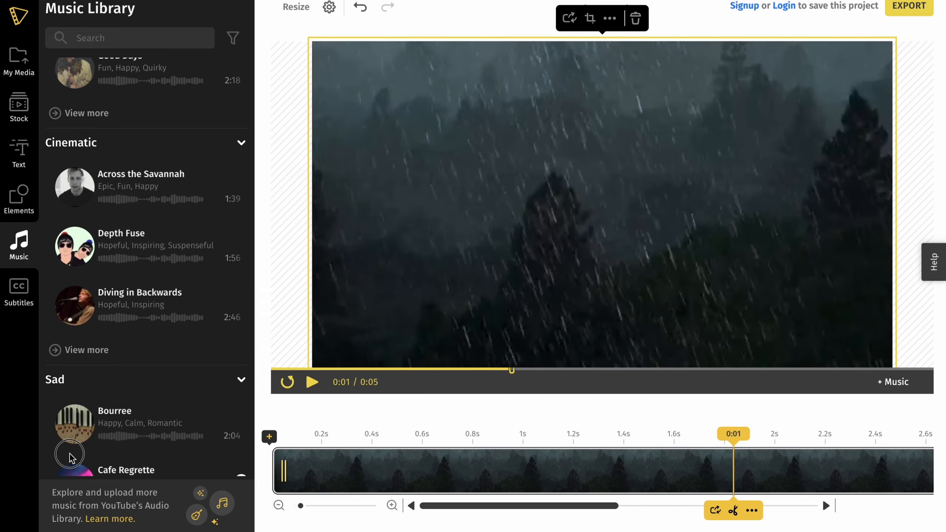
left_click(409, 466)
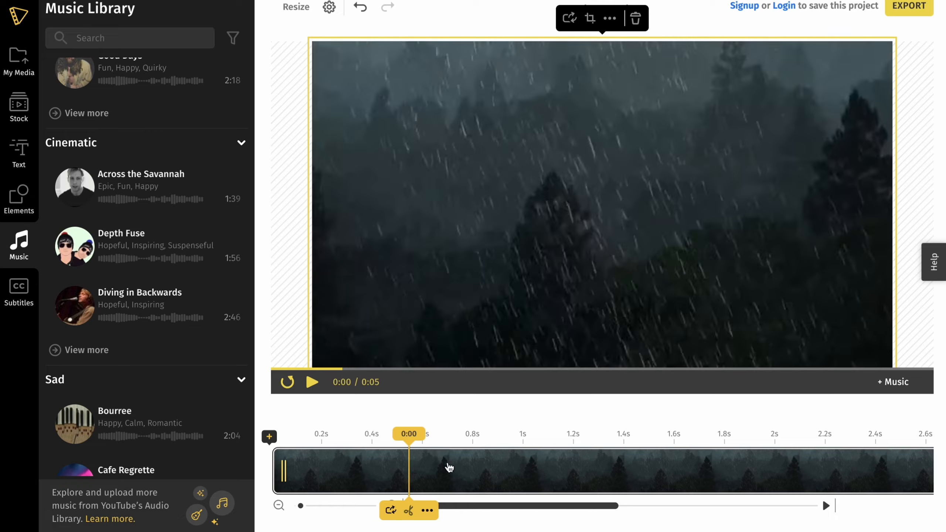
left_click(478, 470)
left_click(497, 514)
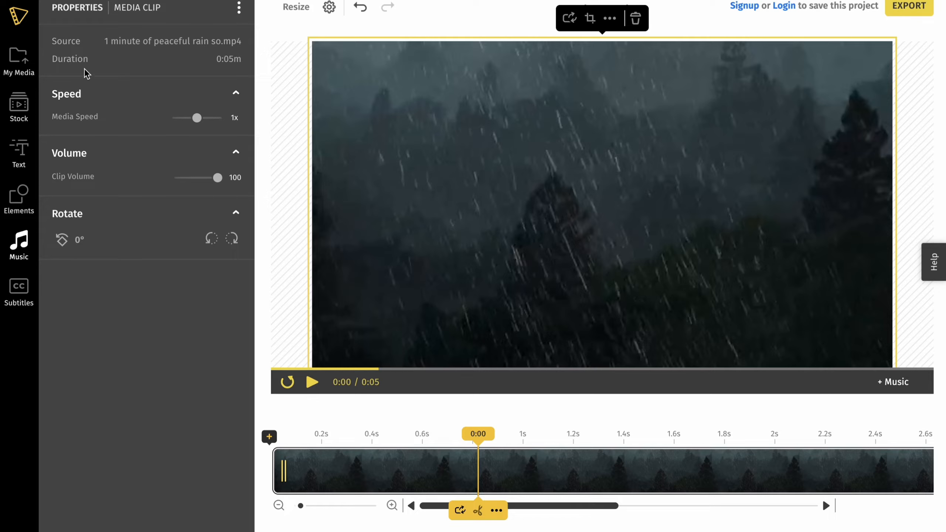
left_click_drag(198, 119, 199, 118)
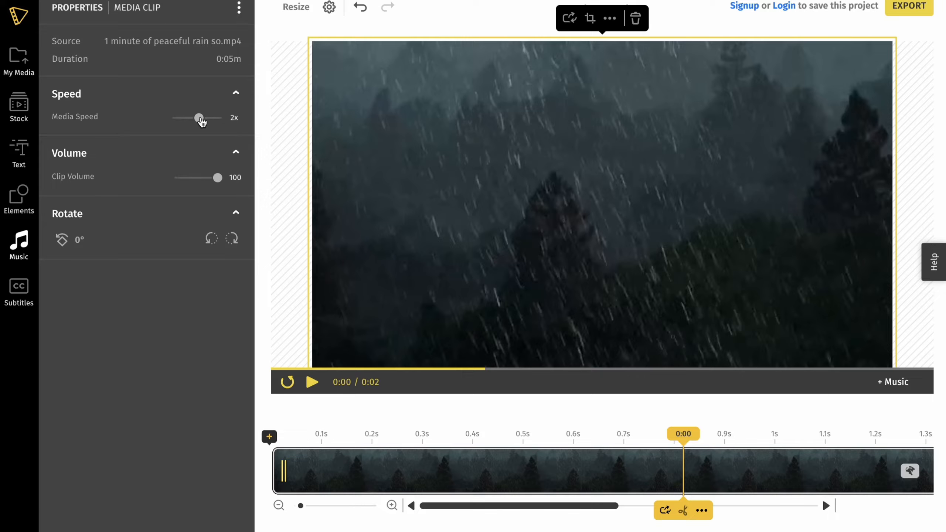
left_click_drag(201, 122, 197, 119)
- Rotate the clip a quarter turn counterclockwise to 270° and back clockwise to 360°
left_click(68, 240)
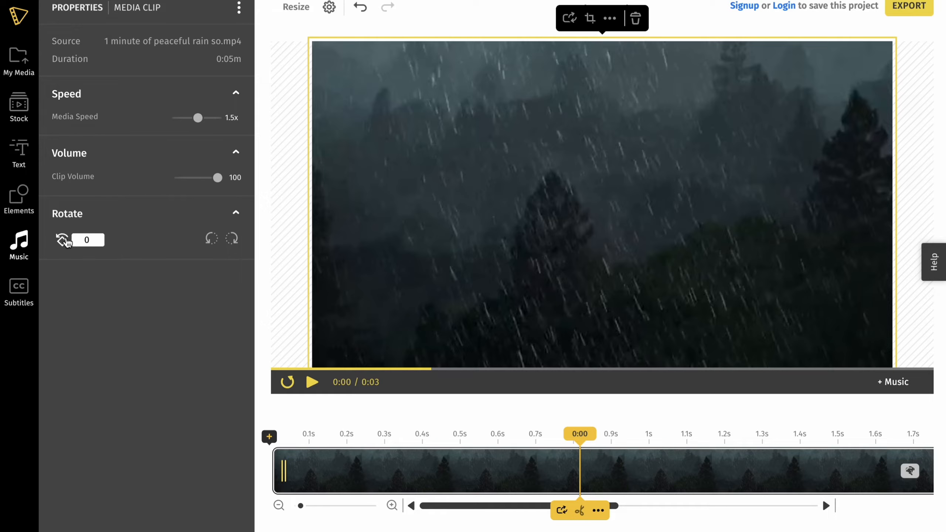
left_click(211, 238)
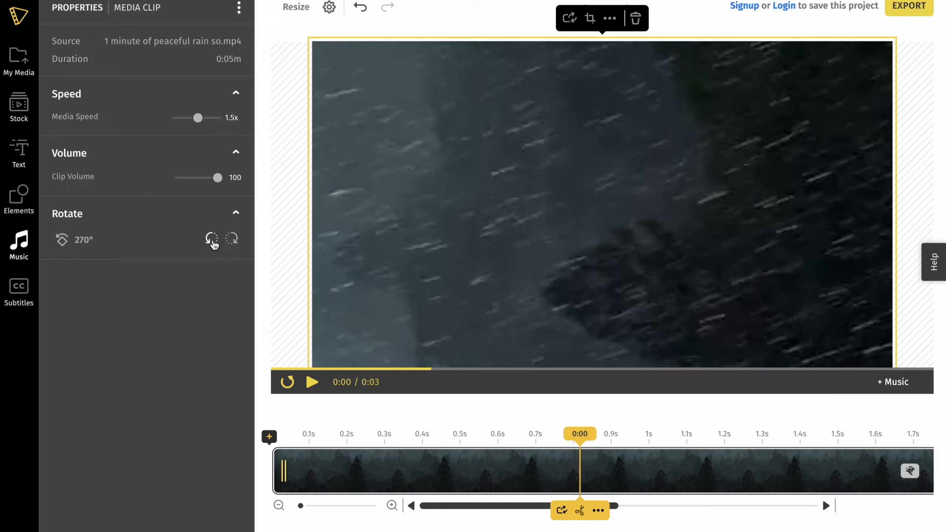
left_click(238, 245)
left_click(137, 11)
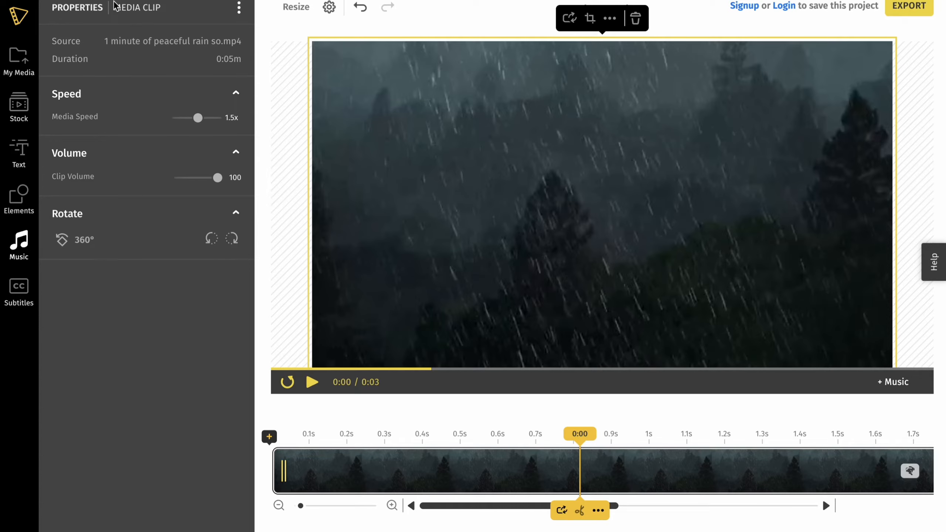
left_click(238, 8)
left_click(239, 10)
- Add the "Time Travel to Constantinople" text style at the beginning of the video
left_click(26, 106)
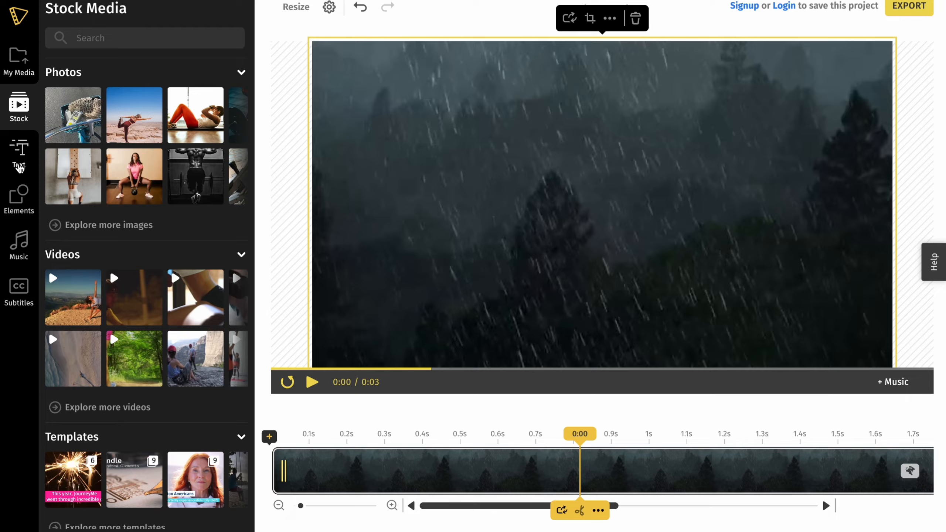
left_click(19, 153)
left_click_drag(580, 451, 222, 448)
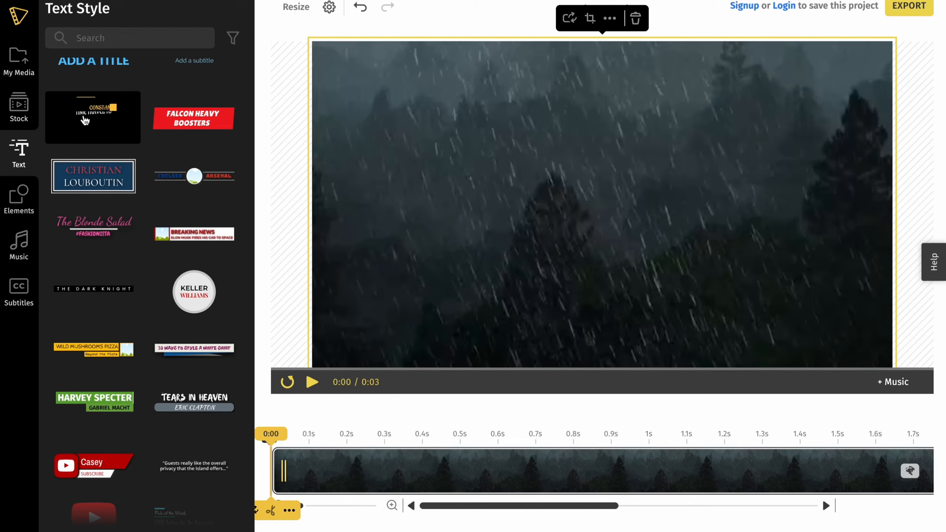
left_click(97, 112)
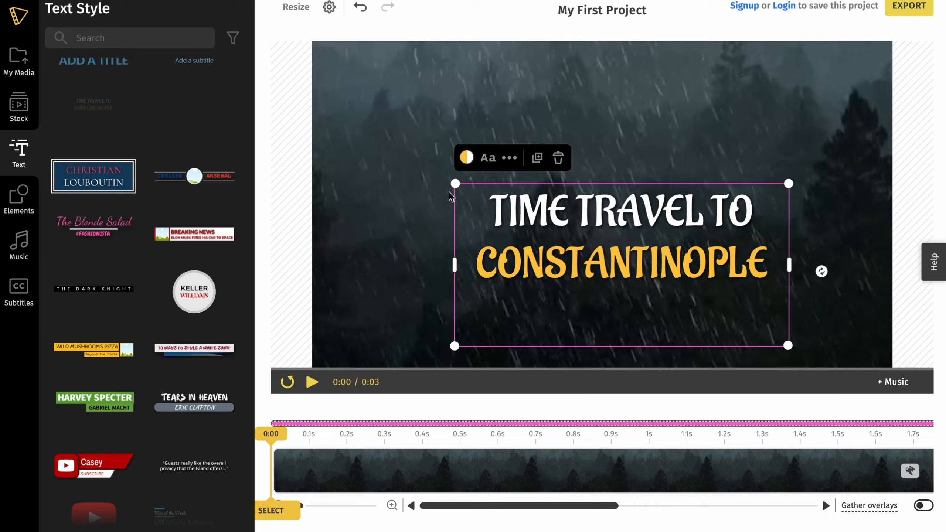
- Shrink the title slightly and move it to the upper middle of the video frame
double_click(593, 239)
left_click(678, 159)
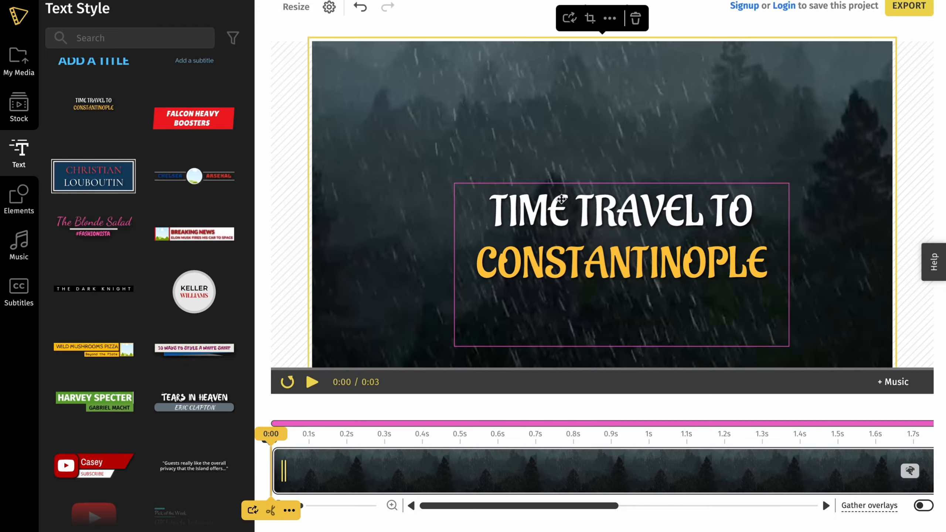
left_click_drag(612, 211, 593, 172)
left_click_drag(436, 143, 465, 170)
left_click(629, 186)
left_click_drag(636, 195, 612, 185)
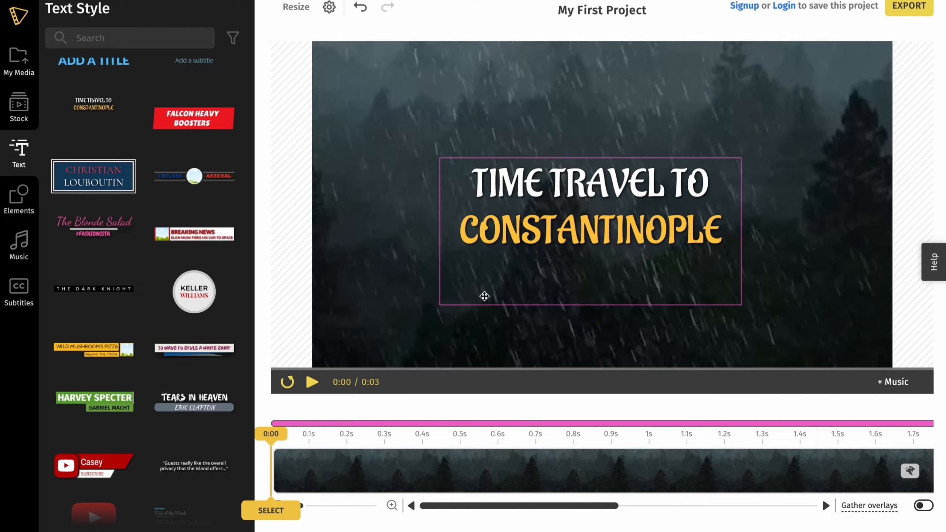
- Replace the title's first line, "TIME TRAVEL TO", with "Hello"
left_click(415, 425)
triple_click(569, 175)
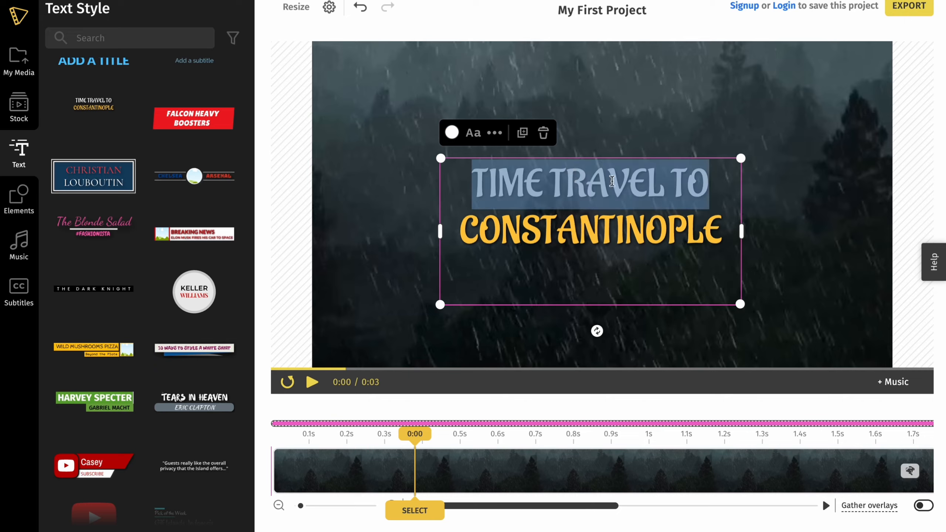
left_click(672, 183)
left_click_drag(709, 185, 450, 166)
type("Hello")
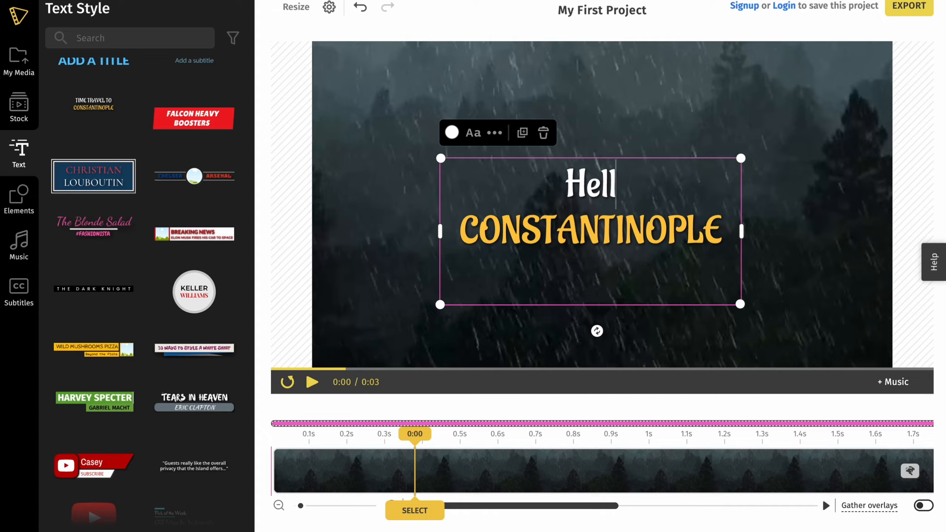
- Replace the title's second line, "CONSTANTINOPLE", with "Here"
double_click(531, 243)
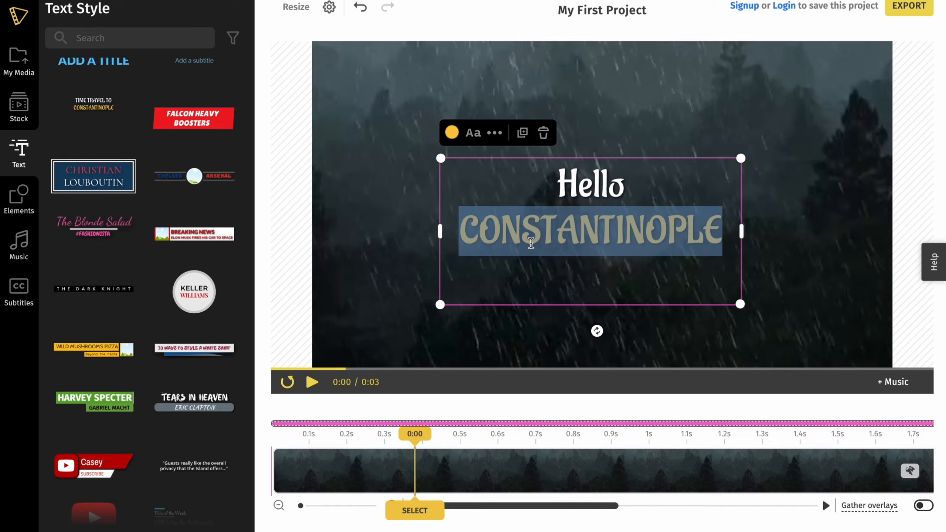
type("Here")
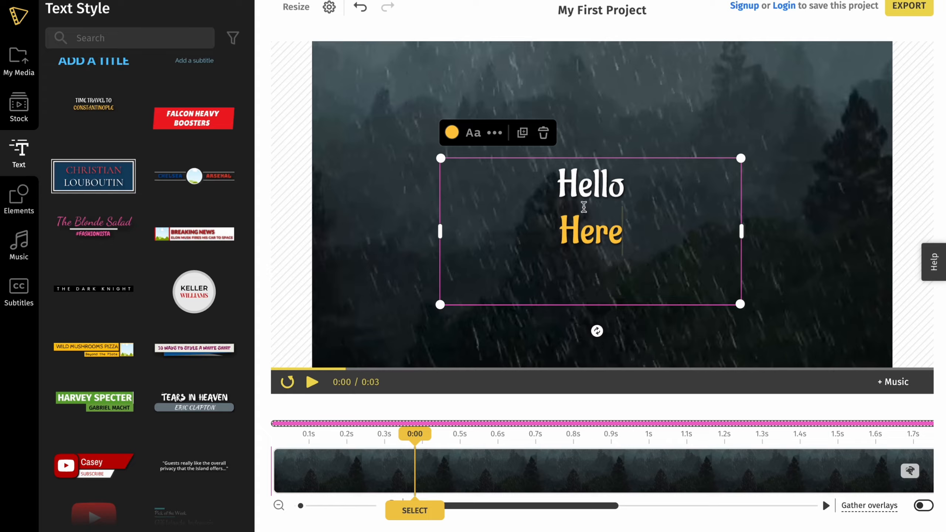
- Examine the colour choices and the font and typography options for the title's "Hello" line
double_click(598, 189)
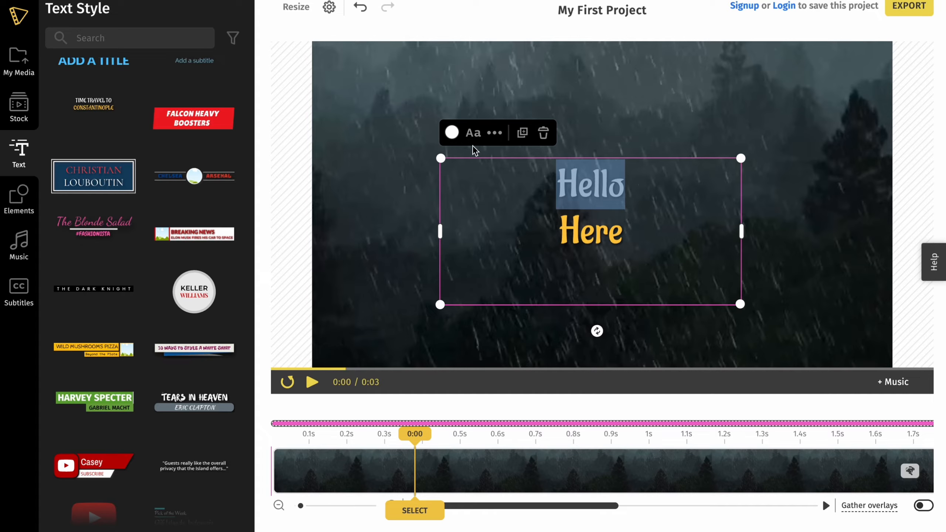
left_click(451, 132)
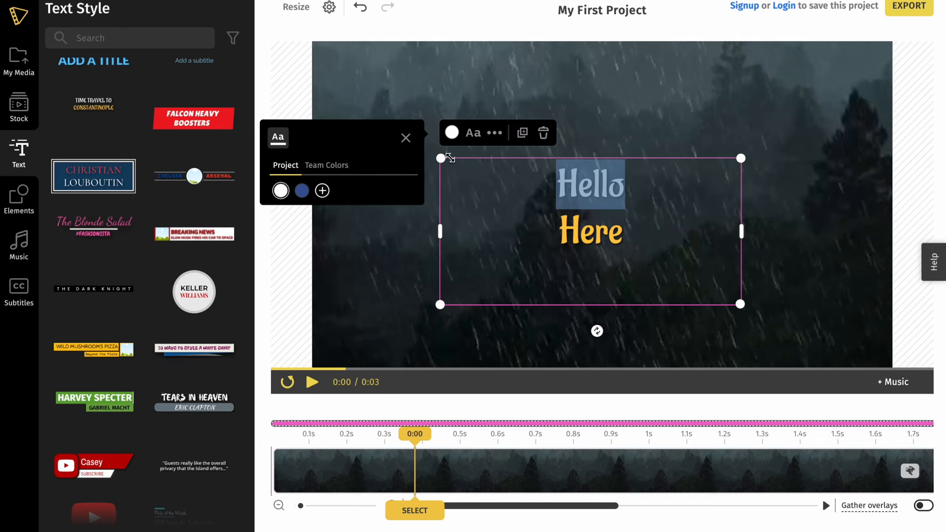
left_click(473, 134)
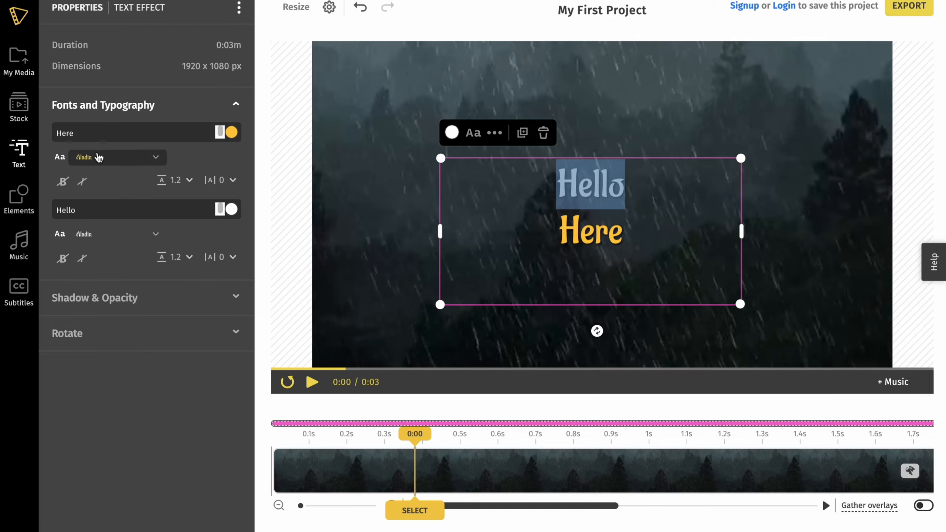
left_click(62, 180)
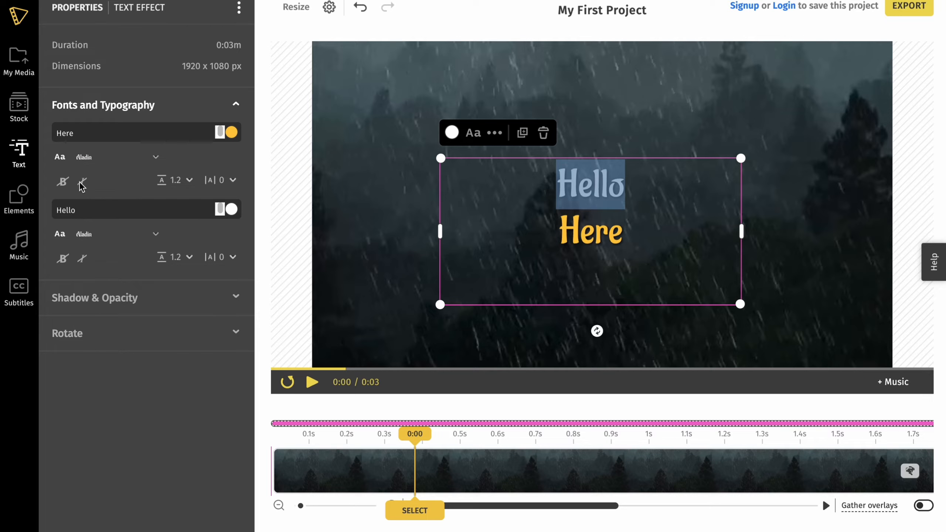
left_click(523, 91)
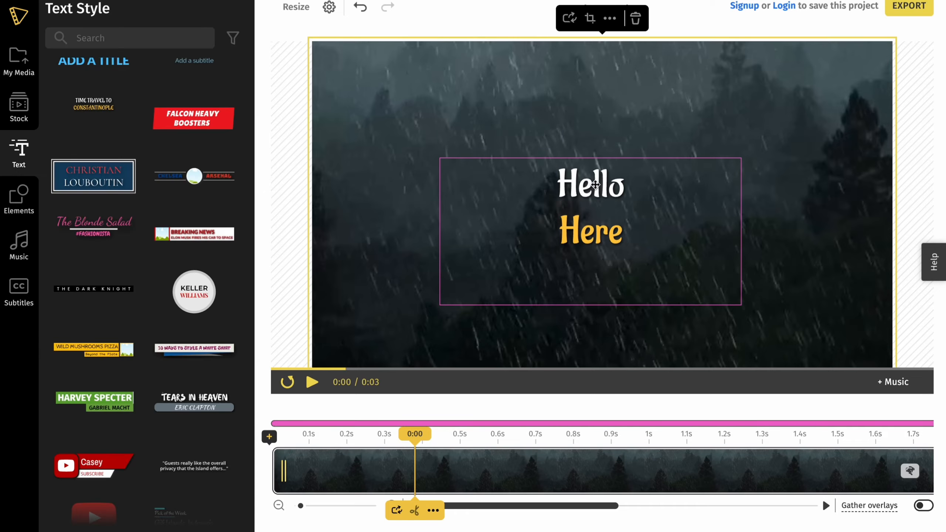
- Deselect the title and play the video to preview the text over the rain footage
left_click(597, 184)
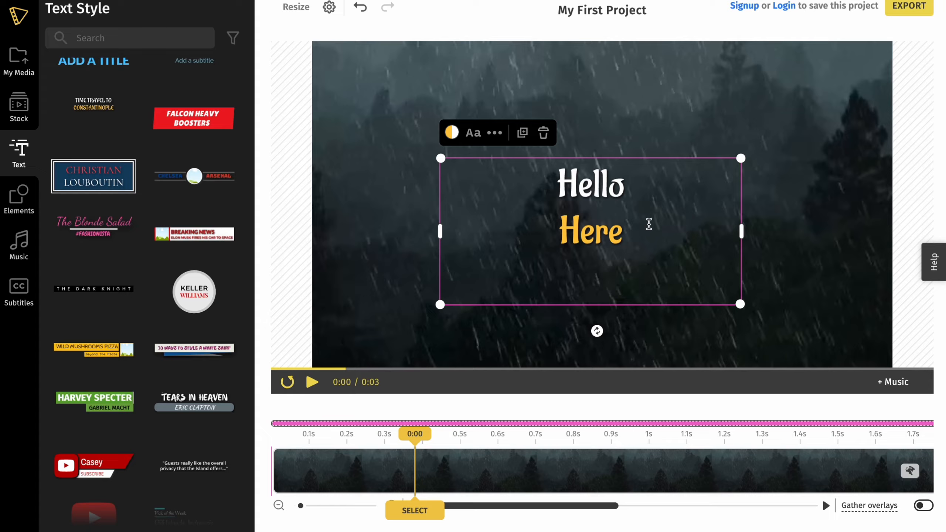
left_click(438, 421)
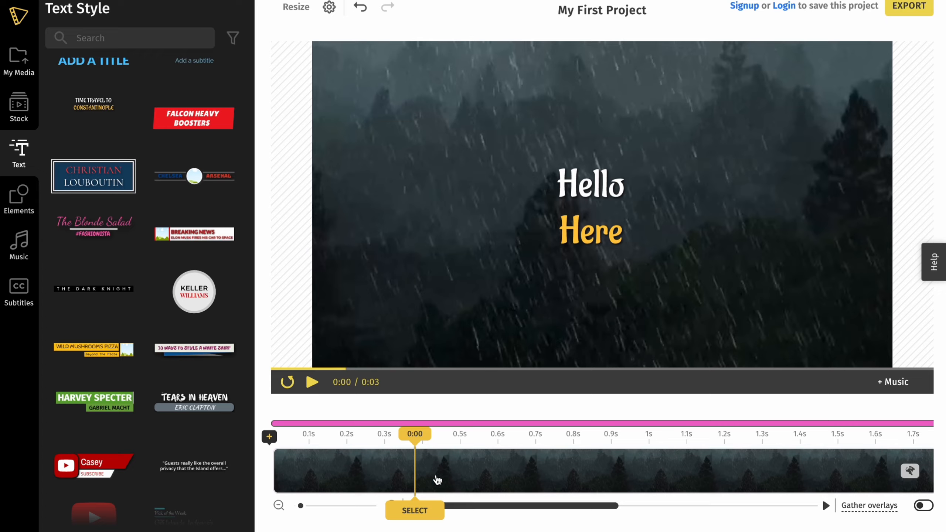
left_click(313, 383)
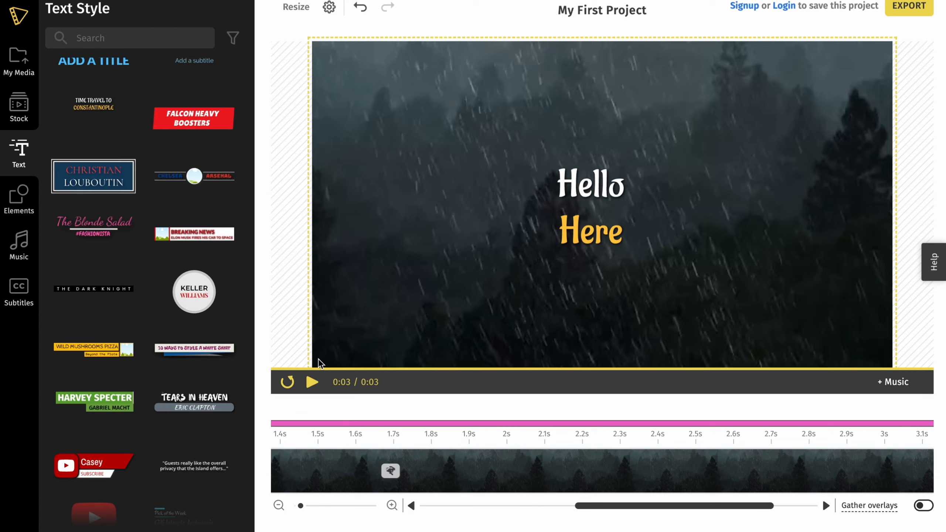
- Browse the text style library down to the social media name designs
scroll(156, 363, "down", 3)
scroll(155, 363, "down", 2)
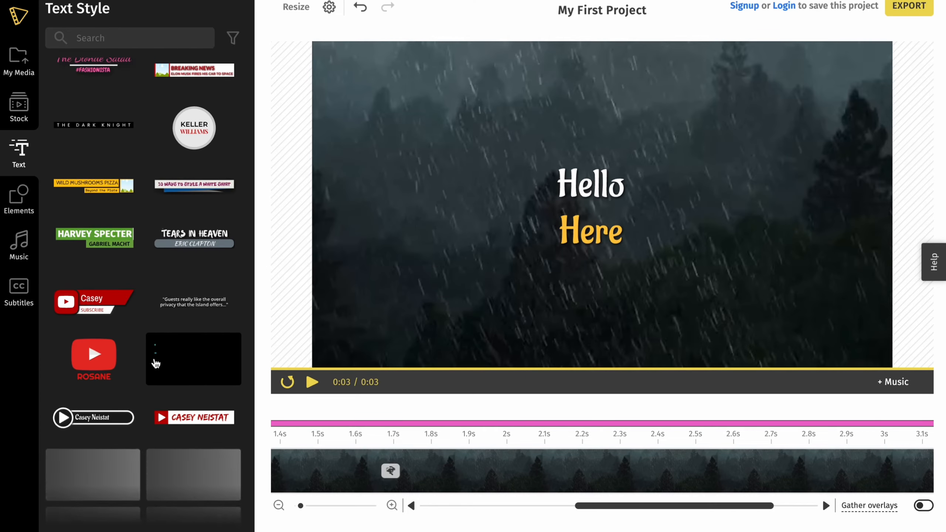
scroll(127, 313, "down", 2)
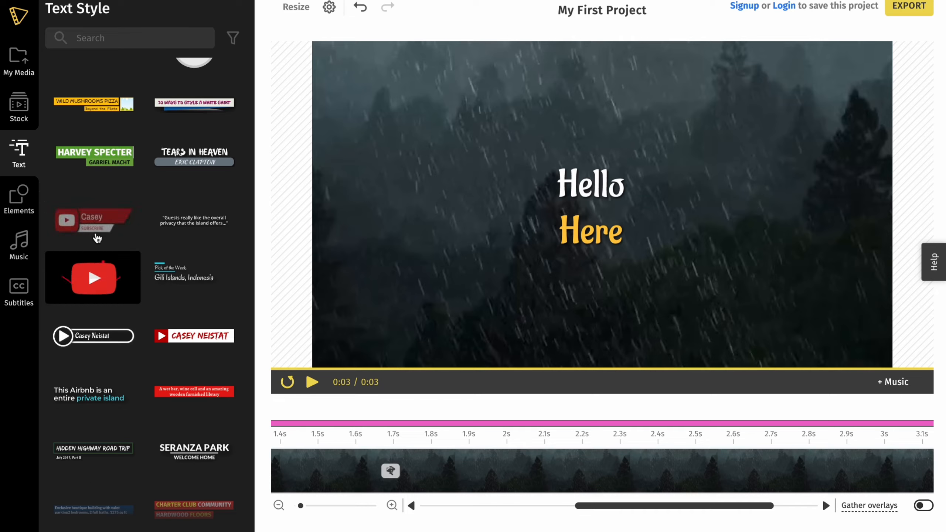
scroll(178, 358, "down", 2)
scroll(178, 358, "down", 9)
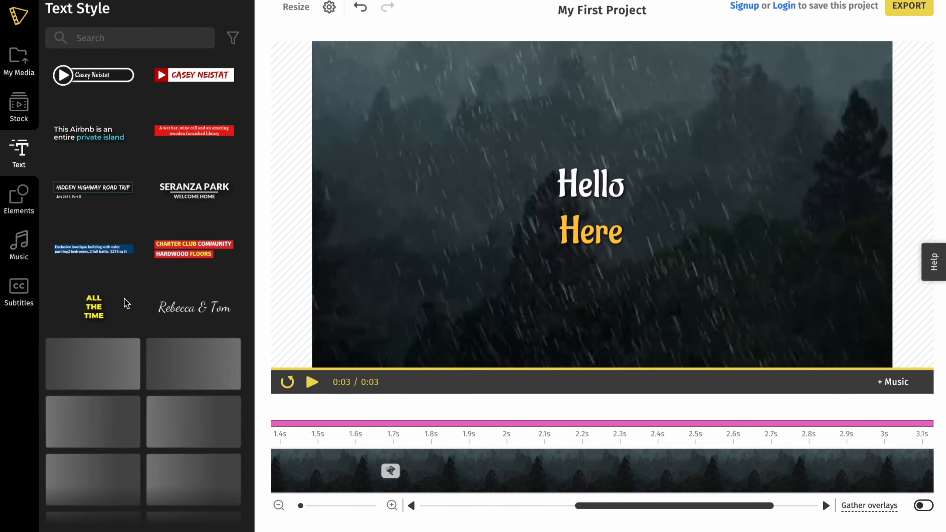
scroll(159, 357, "down", 2)
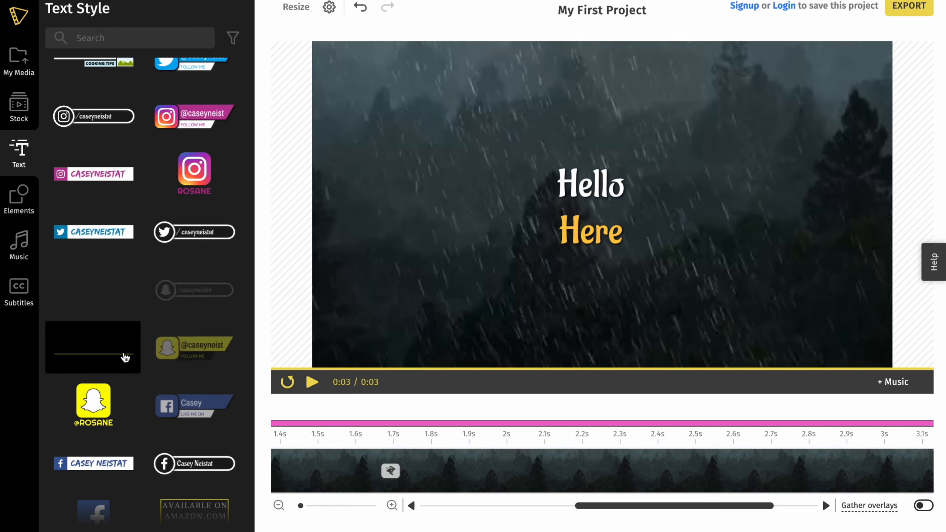
- Add the straight down arrow element above the "Hello" line and play the video to preview it
left_click(12, 199)
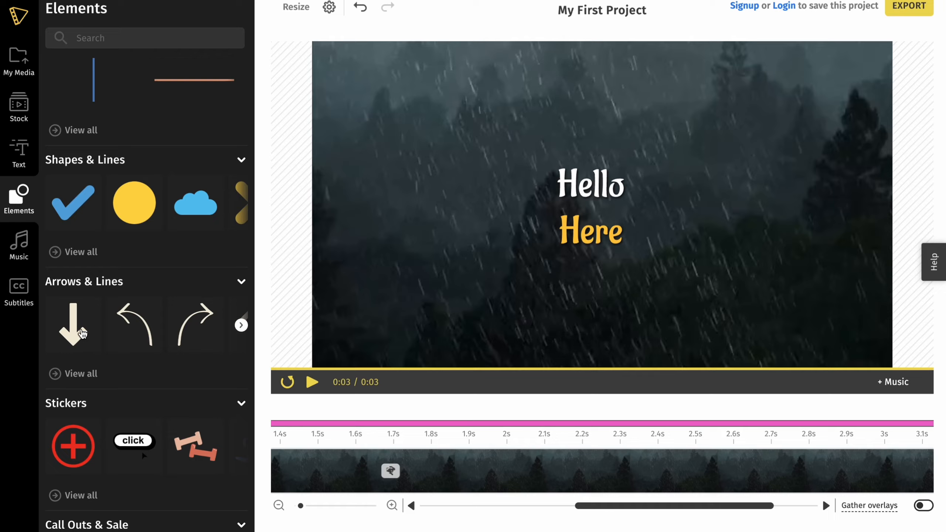
left_click(76, 332)
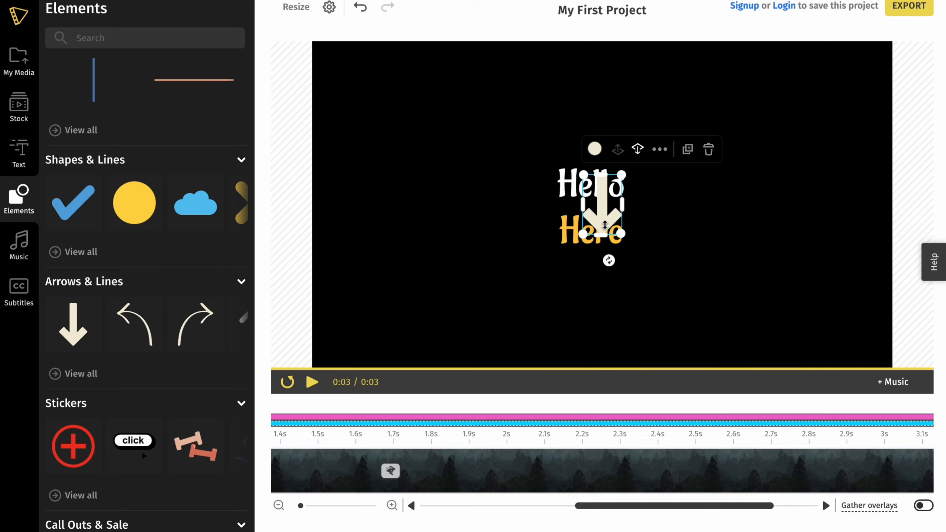
left_click_drag(588, 245, 577, 151)
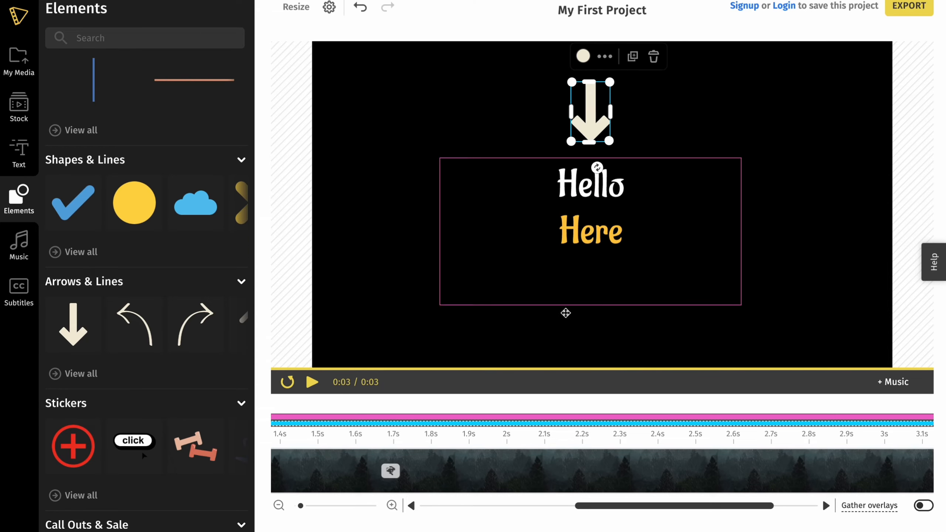
left_click(289, 384)
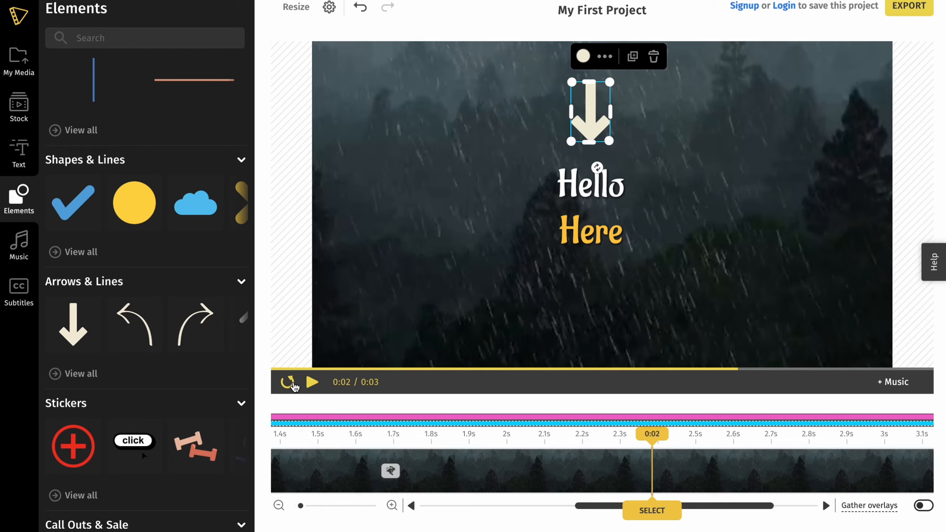
left_click(313, 383)
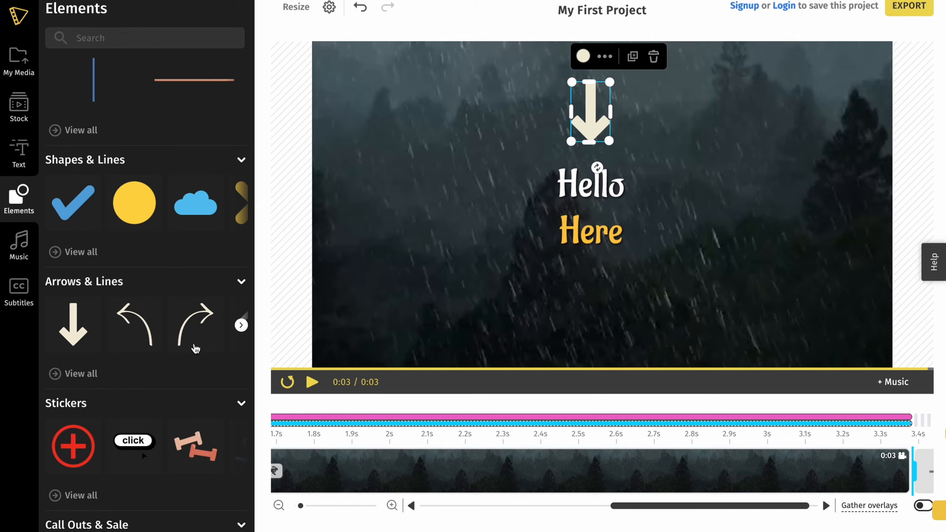
- Recolour the down arrow with a new yellow project colour, #E1C23B
left_click(583, 56)
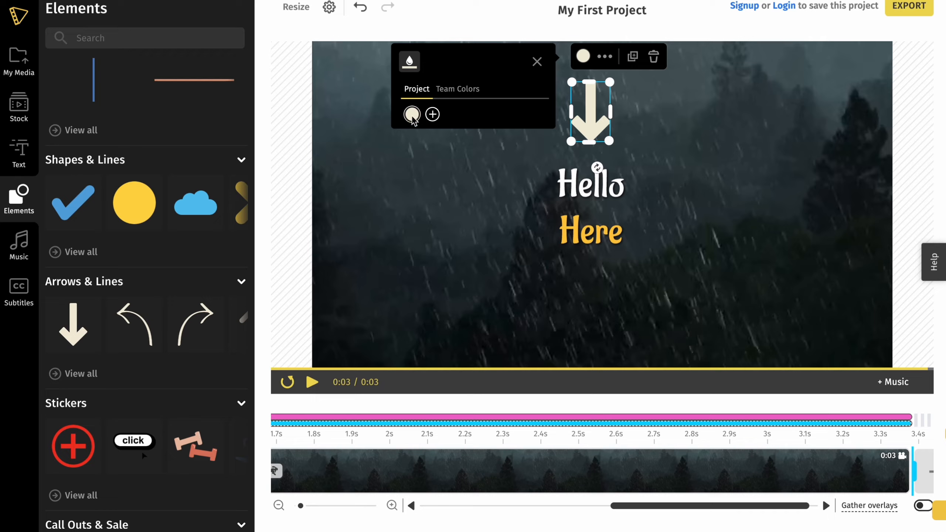
left_click(432, 114)
left_click_drag(463, 181, 512, 93)
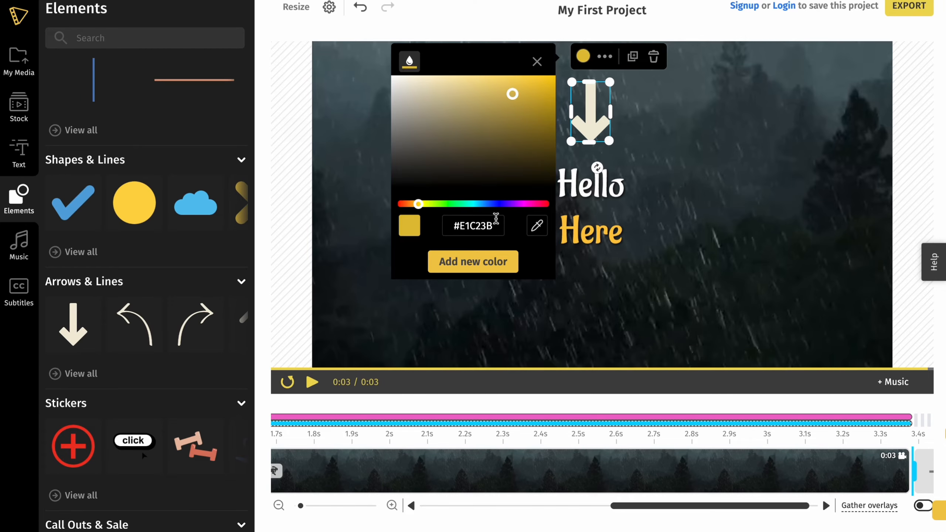
left_click(473, 261)
left_click(372, 231)
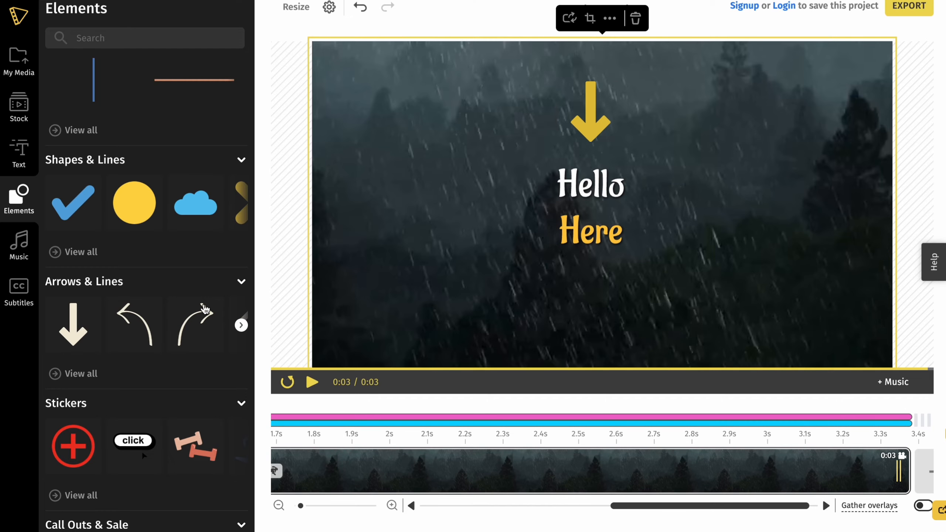
- Add the Cinematic track "Across the Savannah", using a segment about a third of the way in, and return the playhead to the beginning
scroll(158, 328, "down", 6)
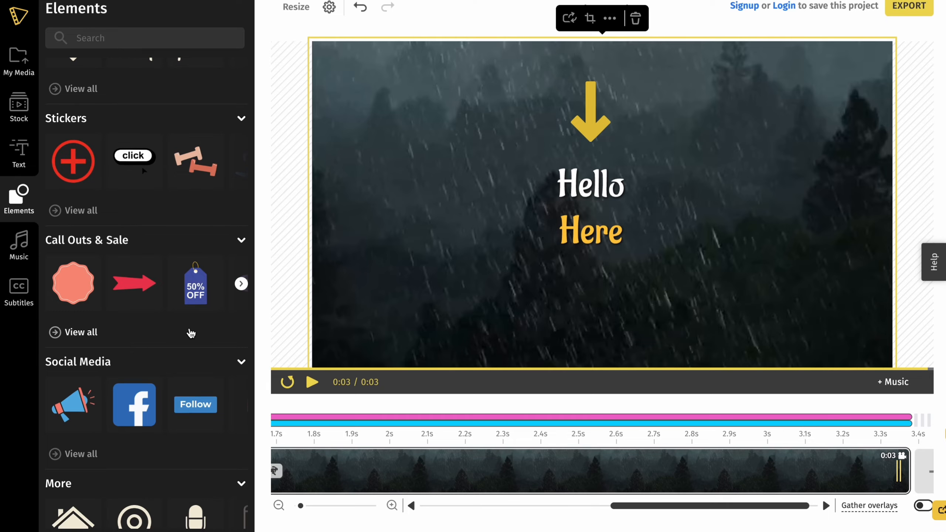
left_click(21, 246)
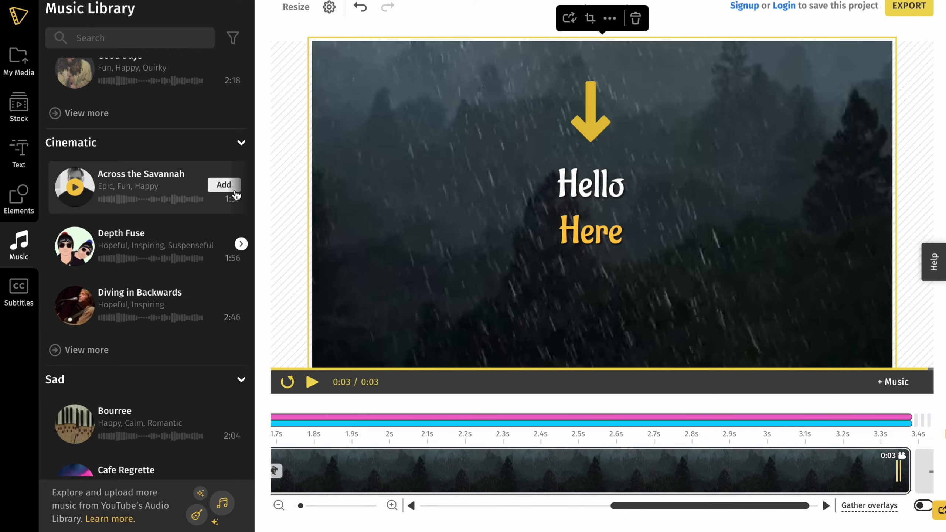
left_click(223, 186)
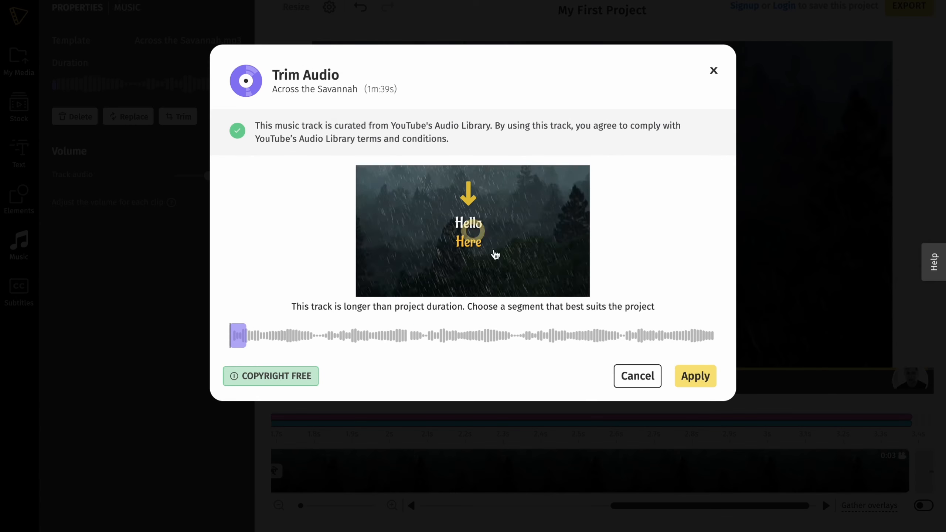
left_click_drag(238, 338, 402, 337)
left_click(710, 381)
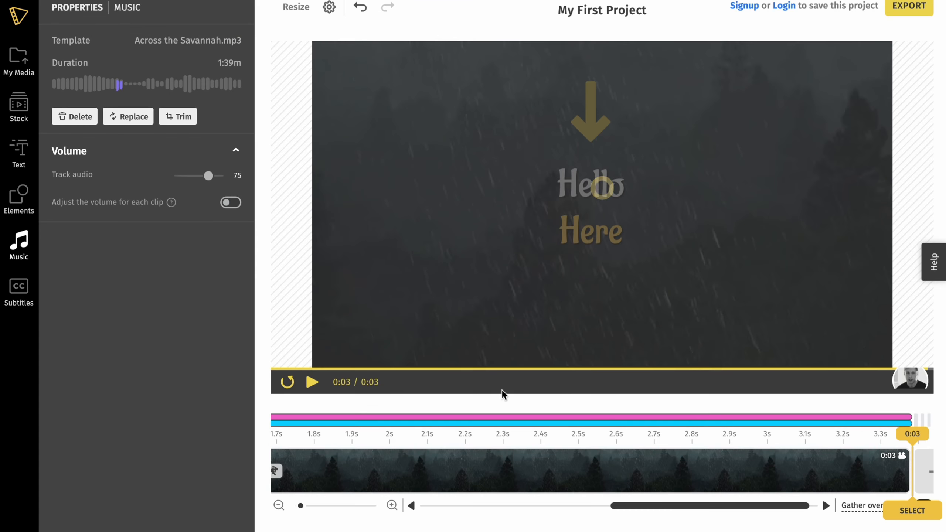
left_click(915, 439)
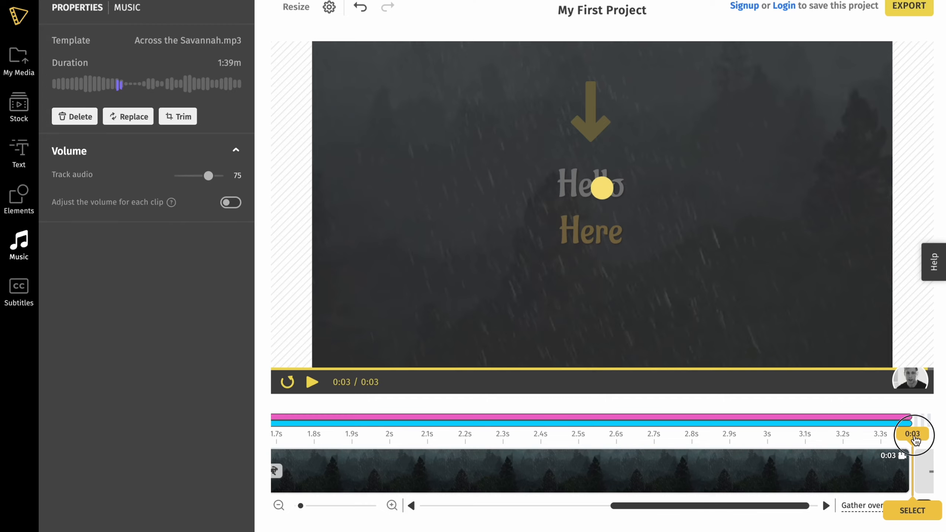
left_click_drag(916, 439, 205, 438)
- Add the stock photo of the woman stretching in the desert after the rain clip
left_click(22, 109)
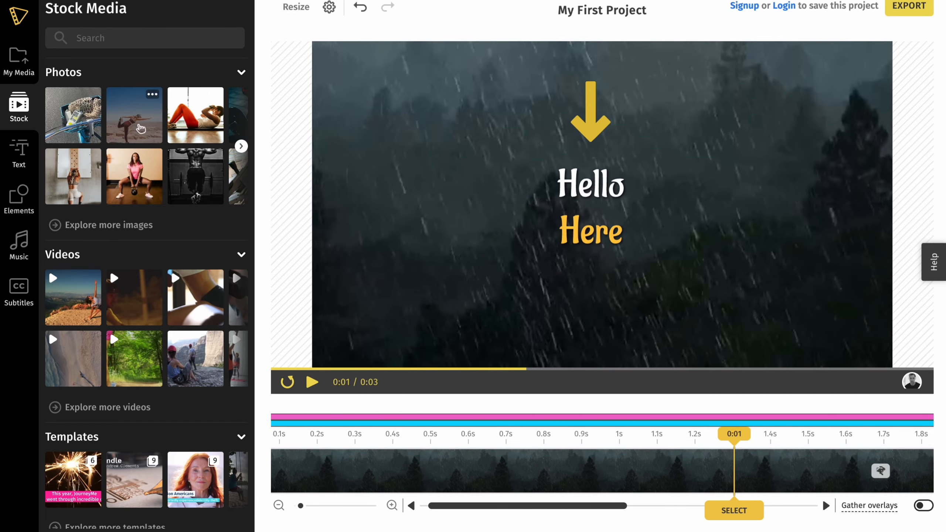
left_click(134, 123)
left_click(779, 294)
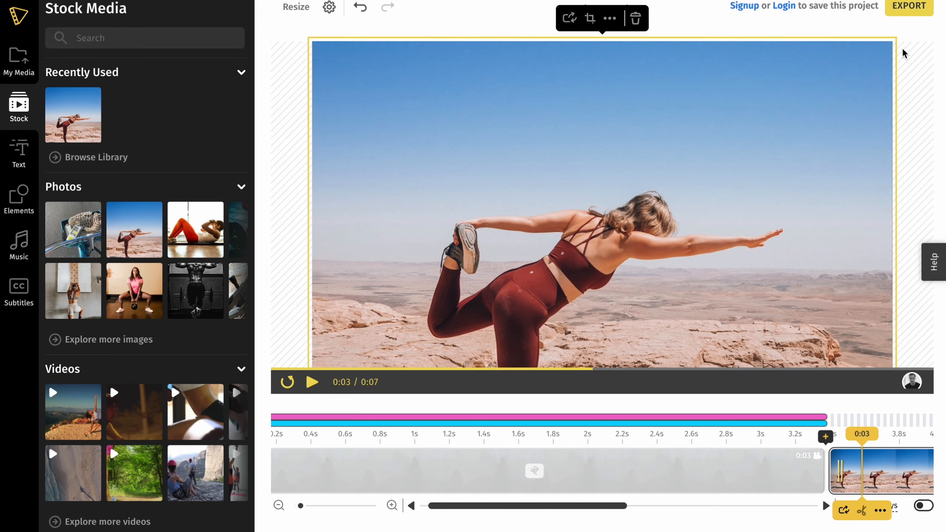
left_click(592, 17)
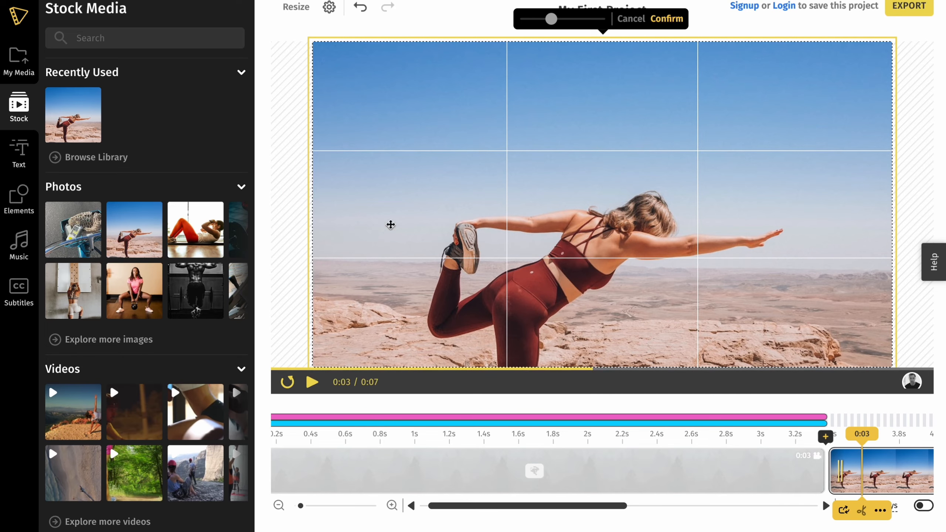
left_click(316, 41)
left_click(499, 125)
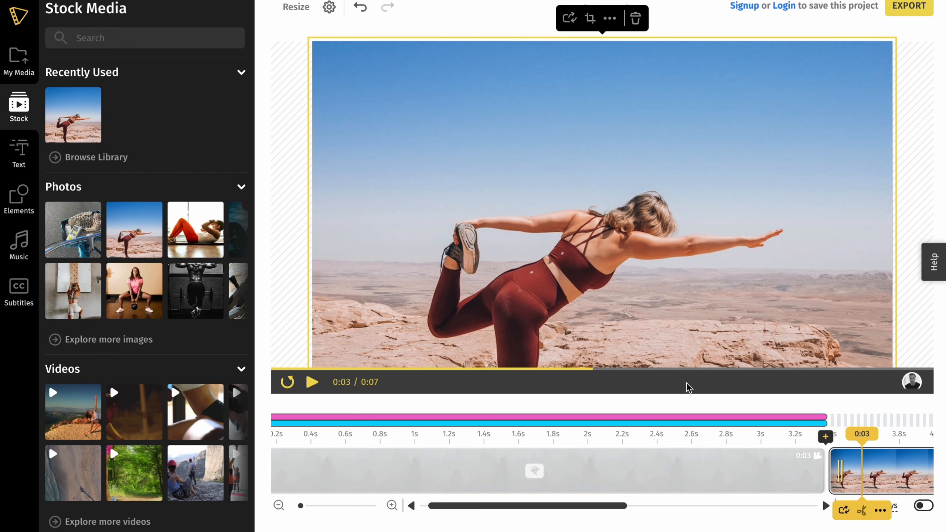
left_click(870, 477)
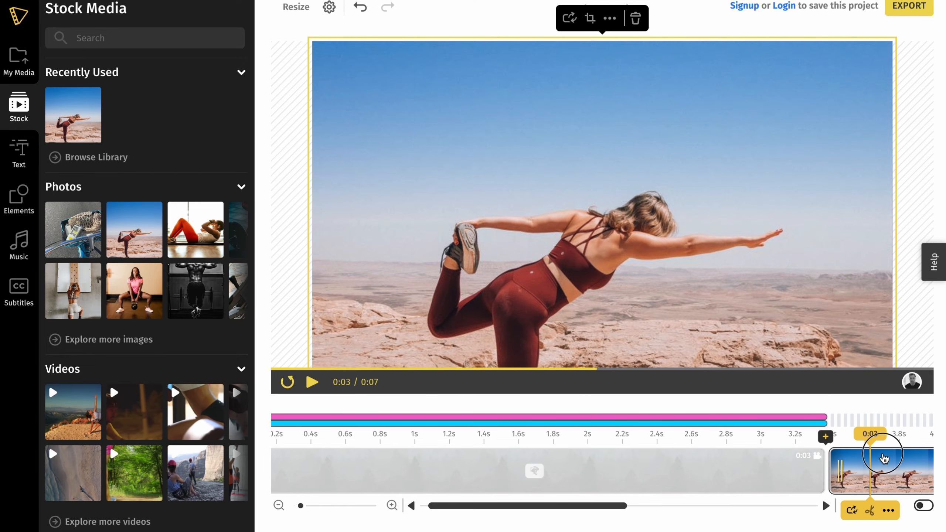
left_click_drag(884, 453, 854, 464)
left_click(903, 479)
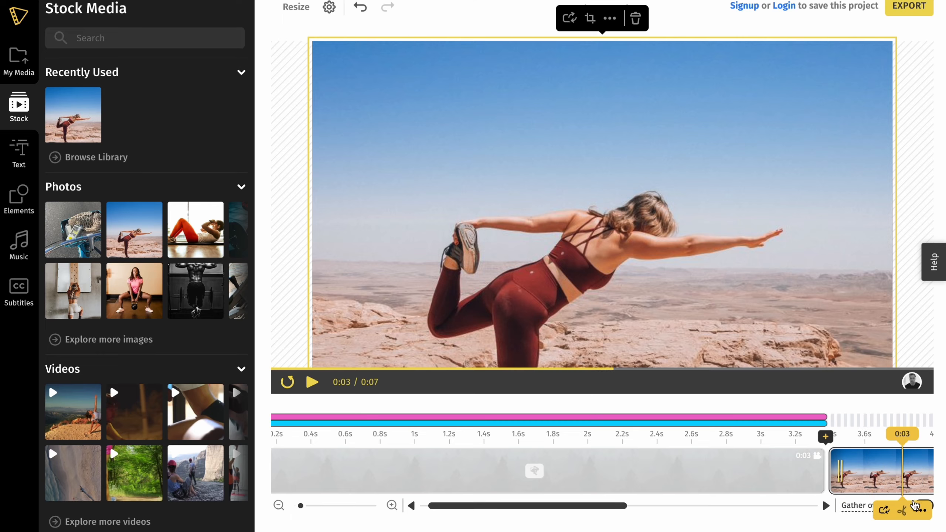
- Select the title overlay on the timeline and return the playhead to the start of the video
left_click(798, 419)
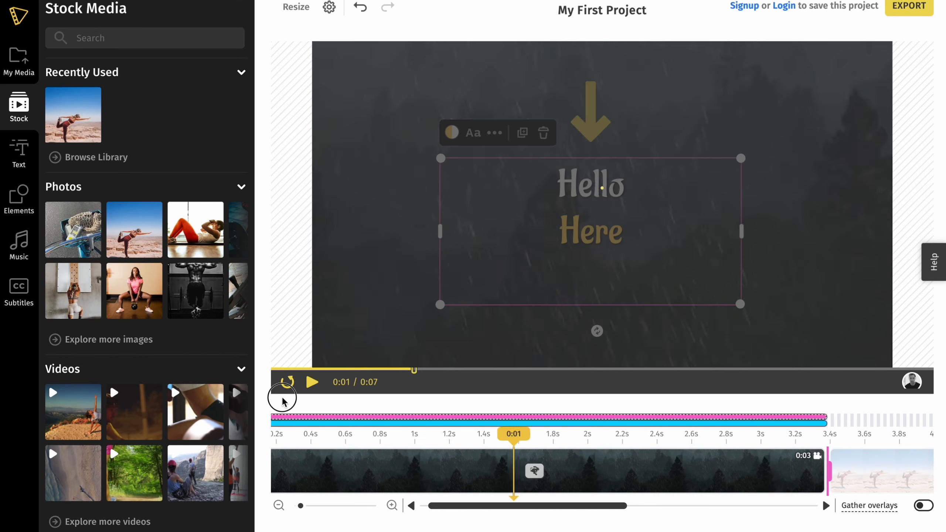
left_click(287, 382)
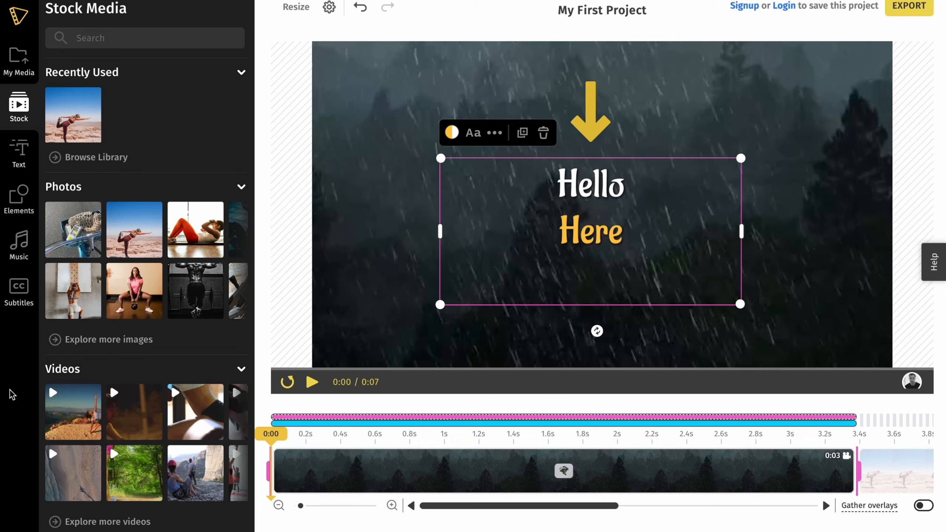
- Try to export the project and dismiss the sign-up form
left_click(909, 14)
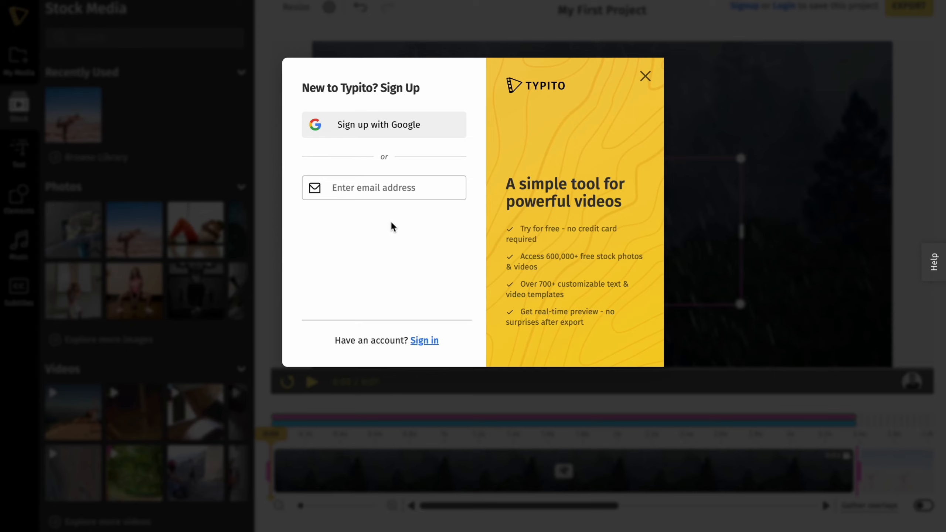
left_click(646, 78)
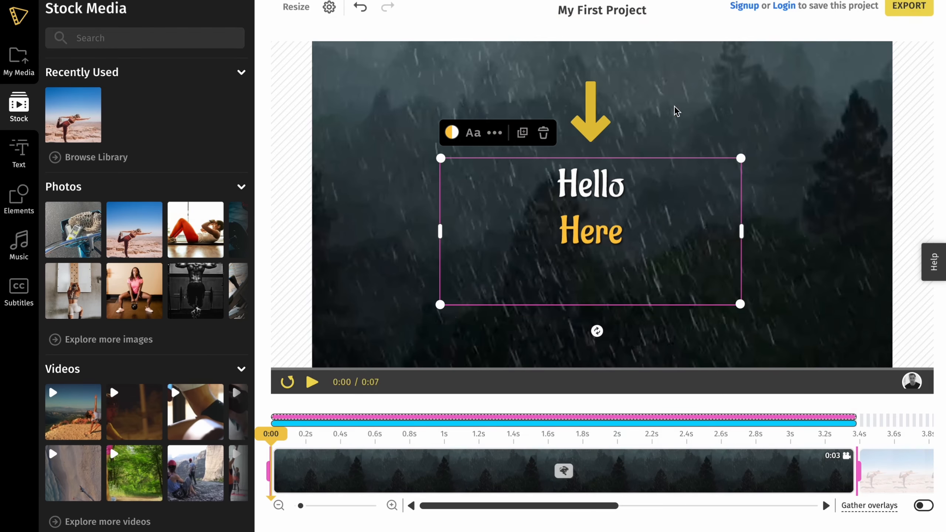
- Leave the editor and compare the features and prices of the Free, Solo and Pro plans, ending back on the homepage
left_click(18, 13)
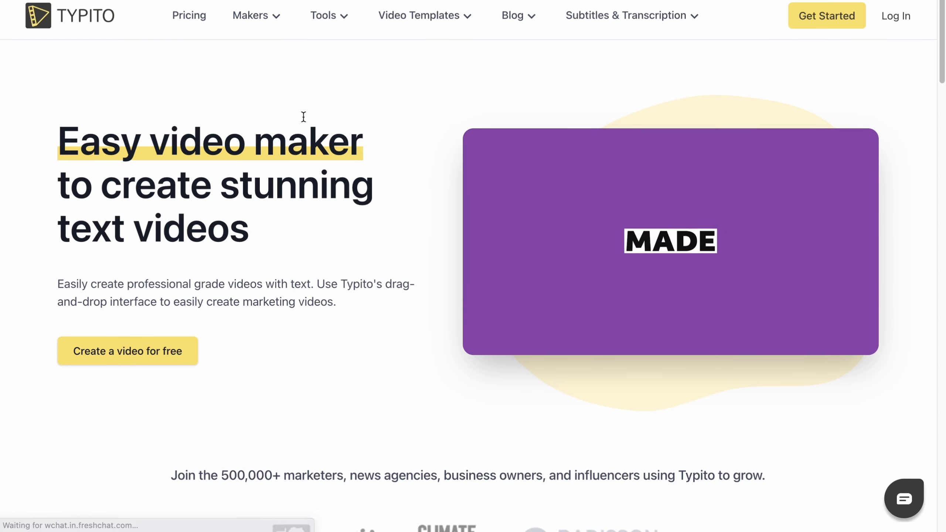
left_click(189, 15)
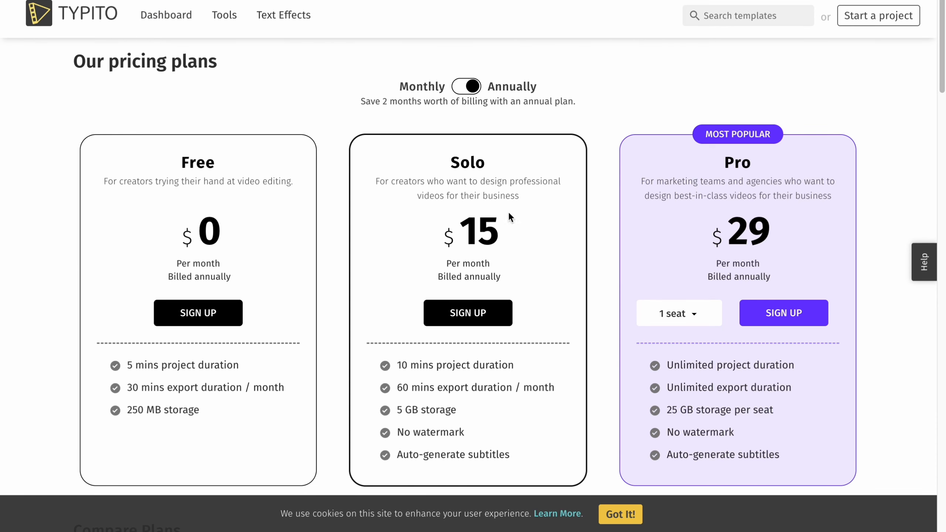
scroll(712, 218, "down", 1)
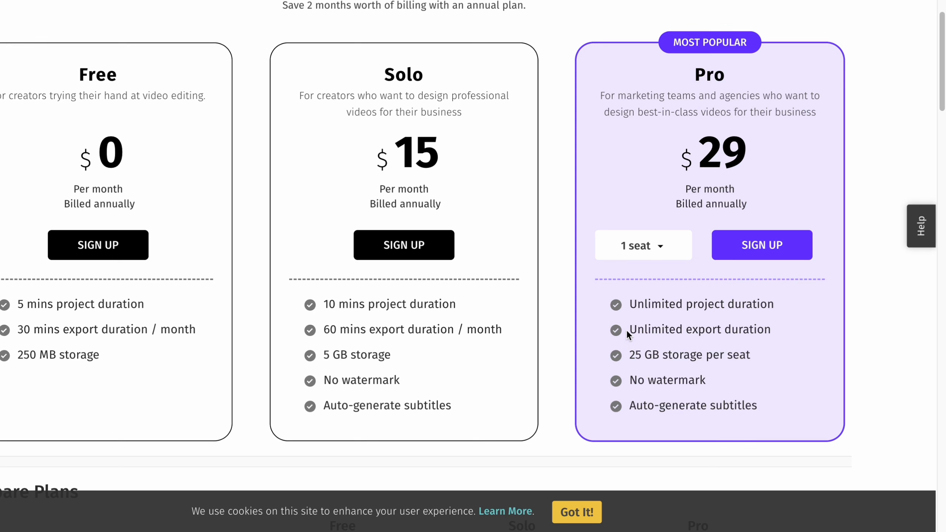
scroll(581, 307, "down", 5)
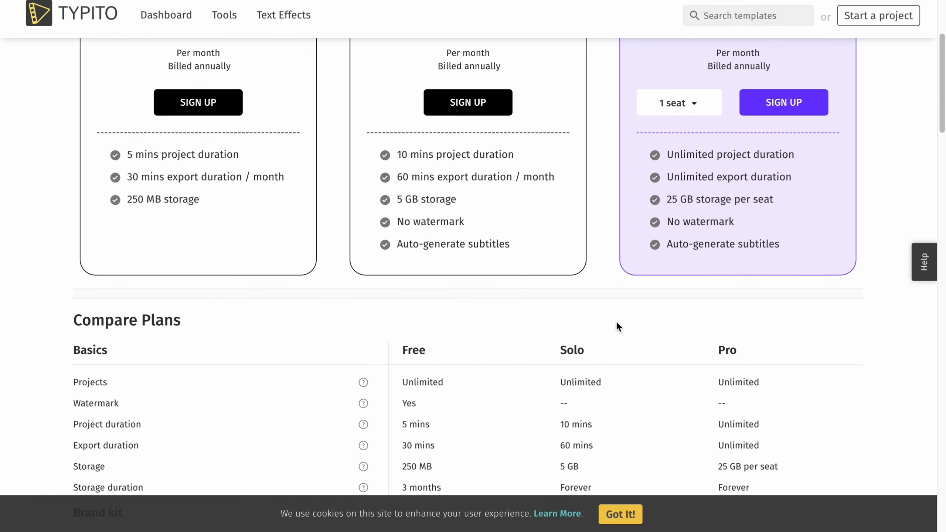
scroll(617, 323, "down", 10)
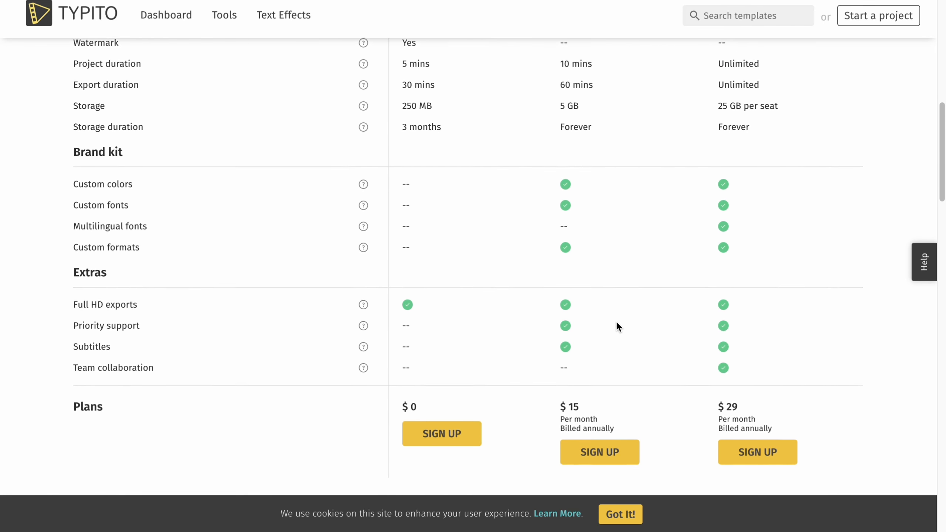
scroll(616, 324, "up", 5)
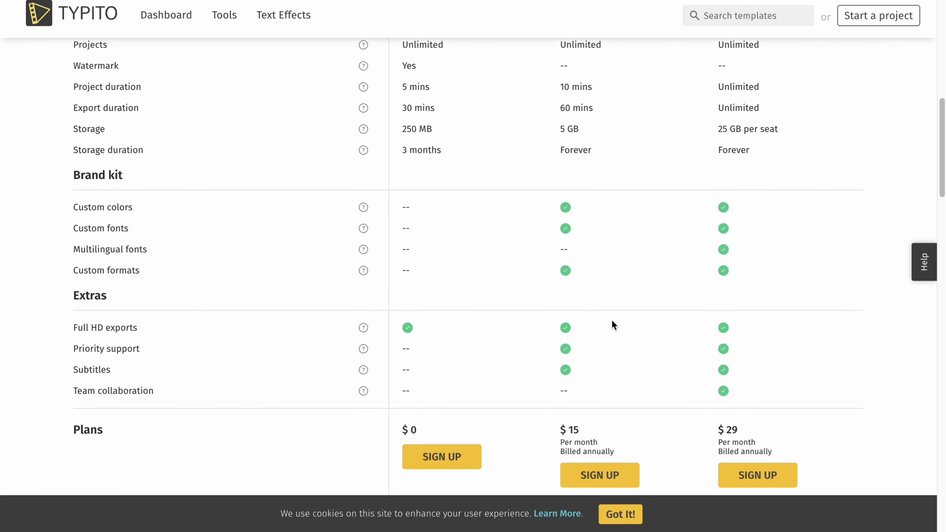
scroll(646, 284, "down", 8)
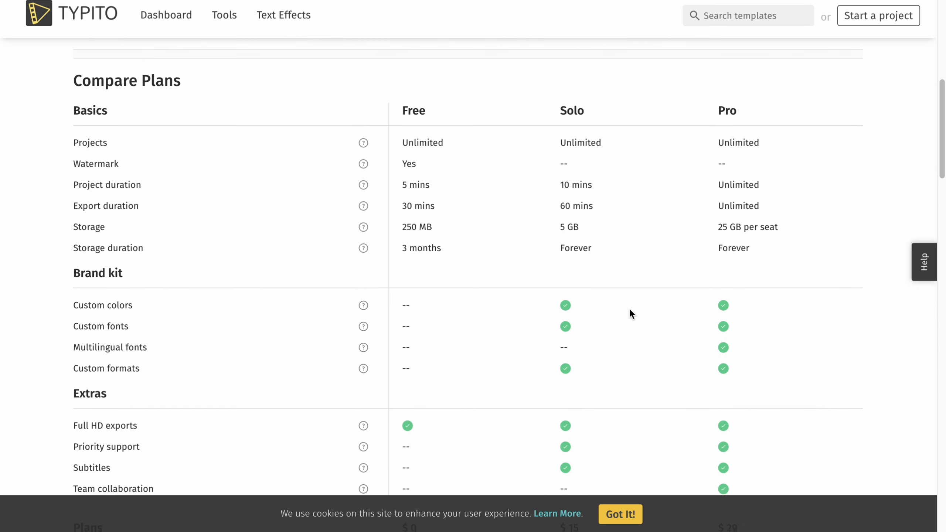
scroll(605, 298, "down", 2)
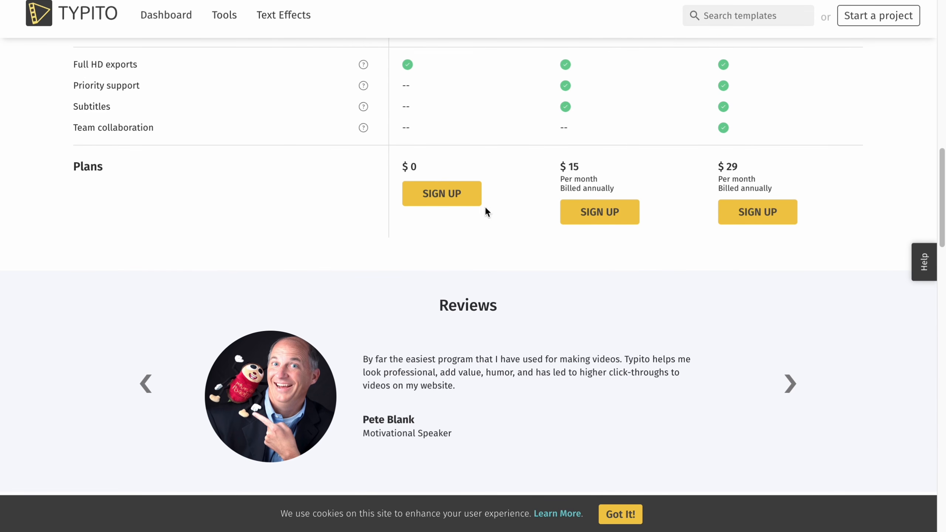
scroll(138, 173, "up", 12)
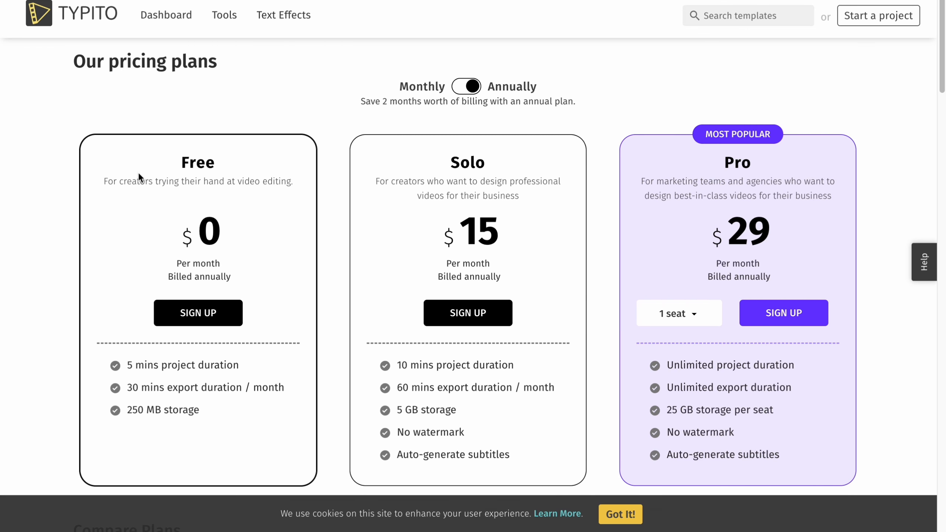
left_click(80, 21)
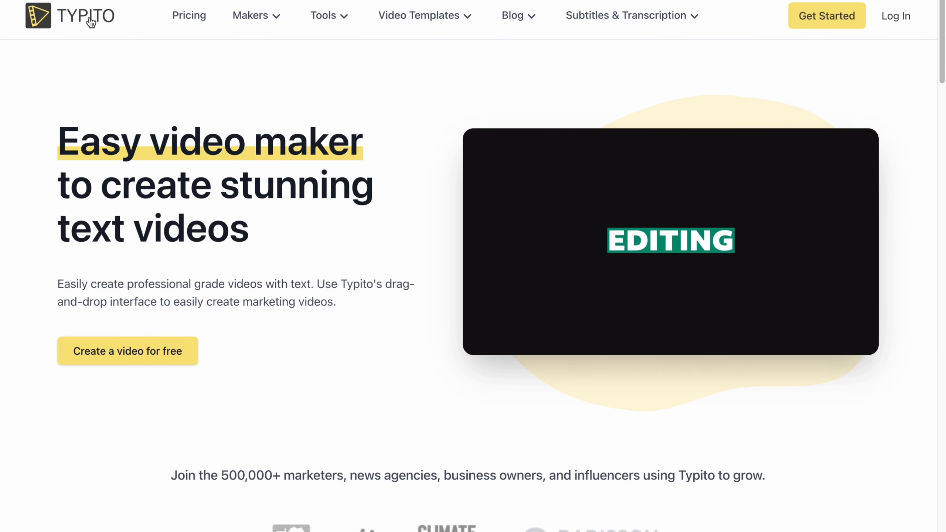